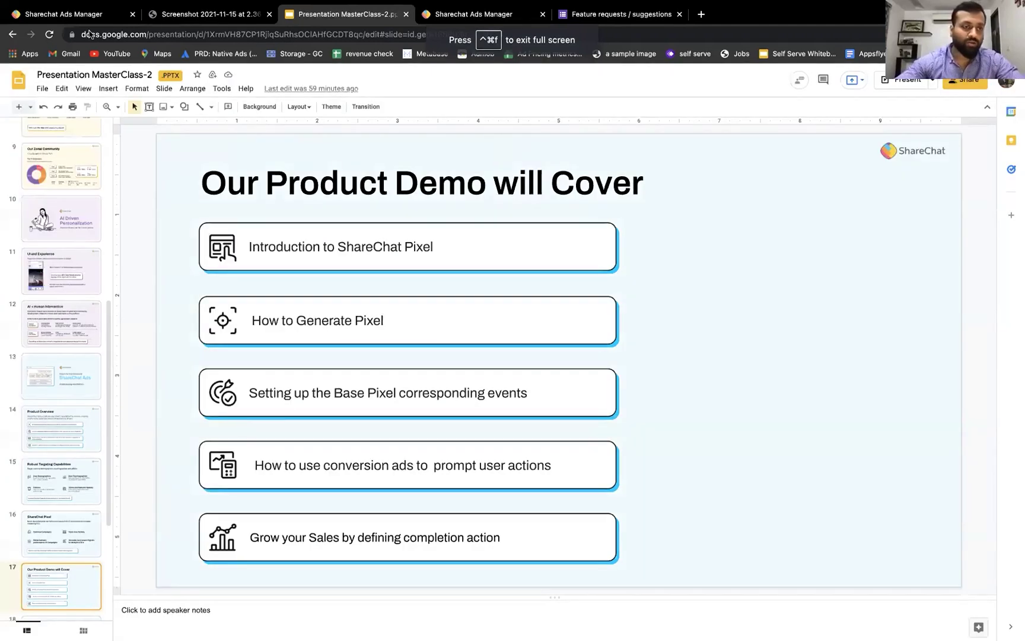
- Switch to the ShareChat Ads Manager pixel page and close the left navigation drawer
click(87, 16)
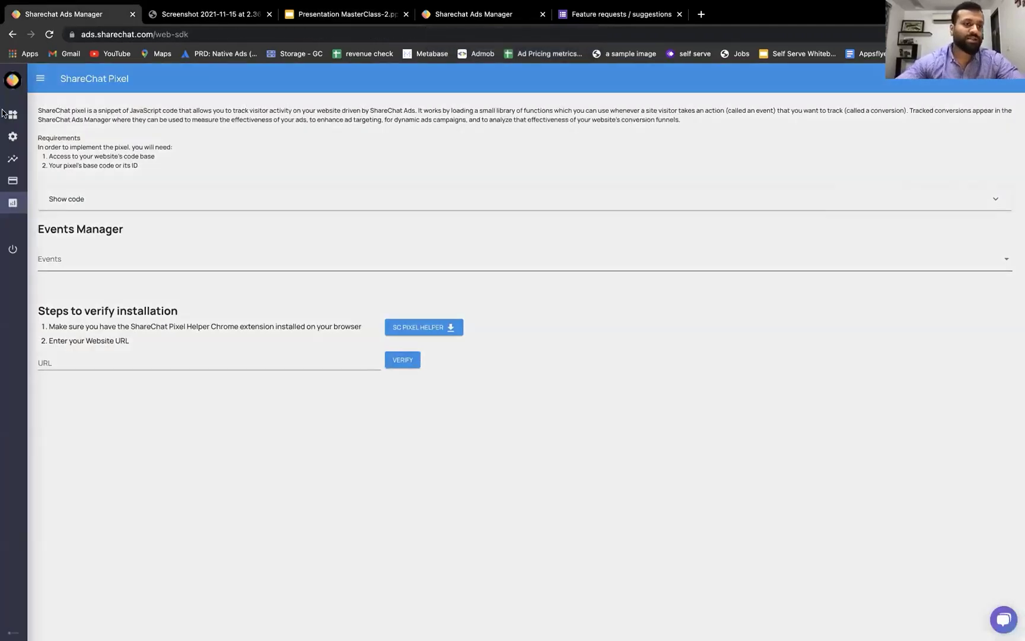
mouse_move(3, 113)
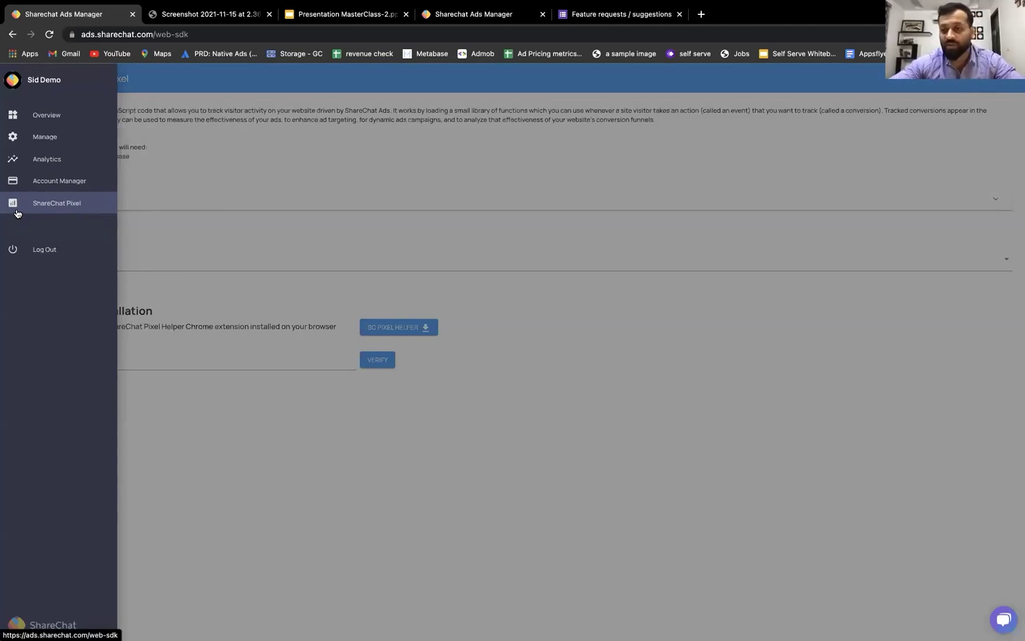
click(160, 195)
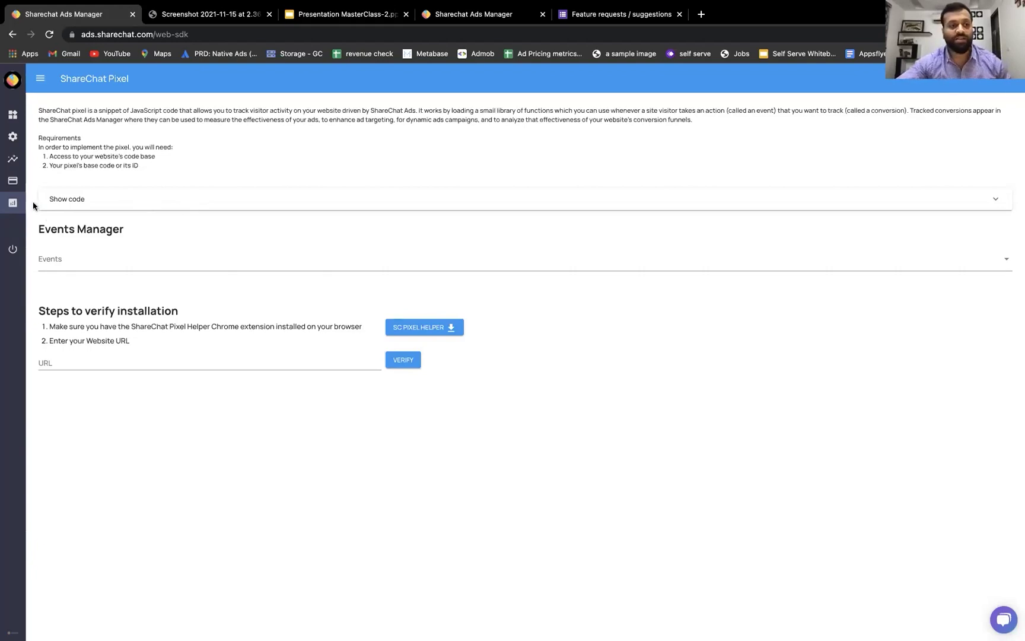
click(39, 78)
click(304, 160)
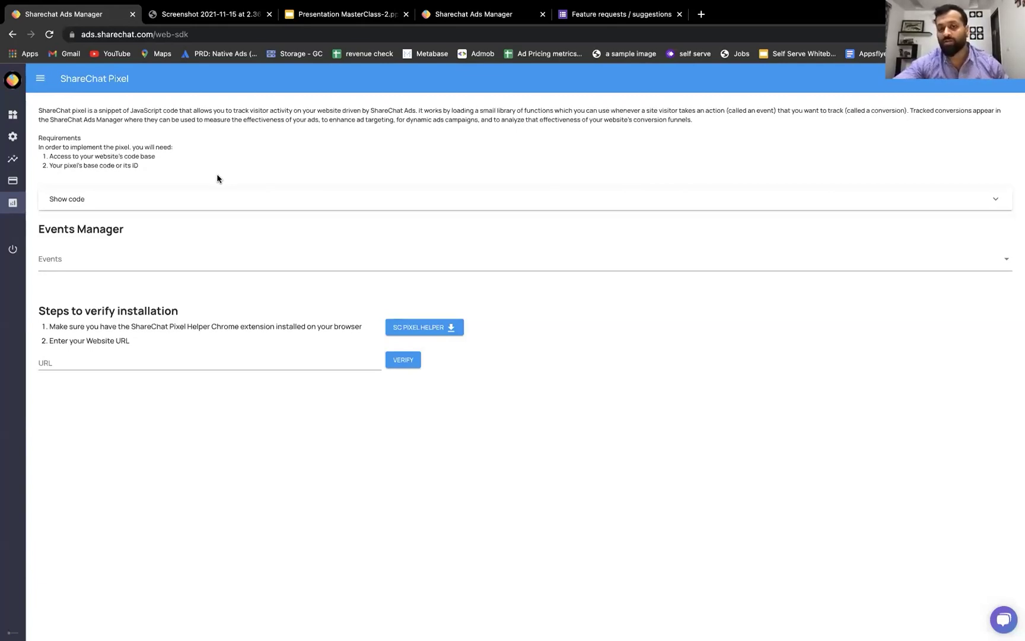
click(1007, 622)
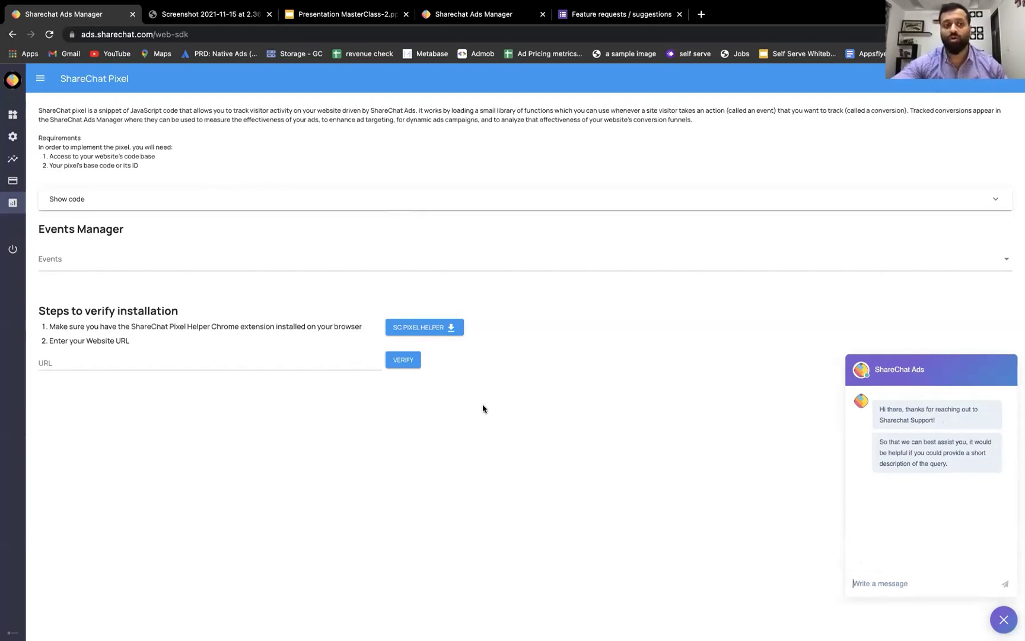
click(9, 202)
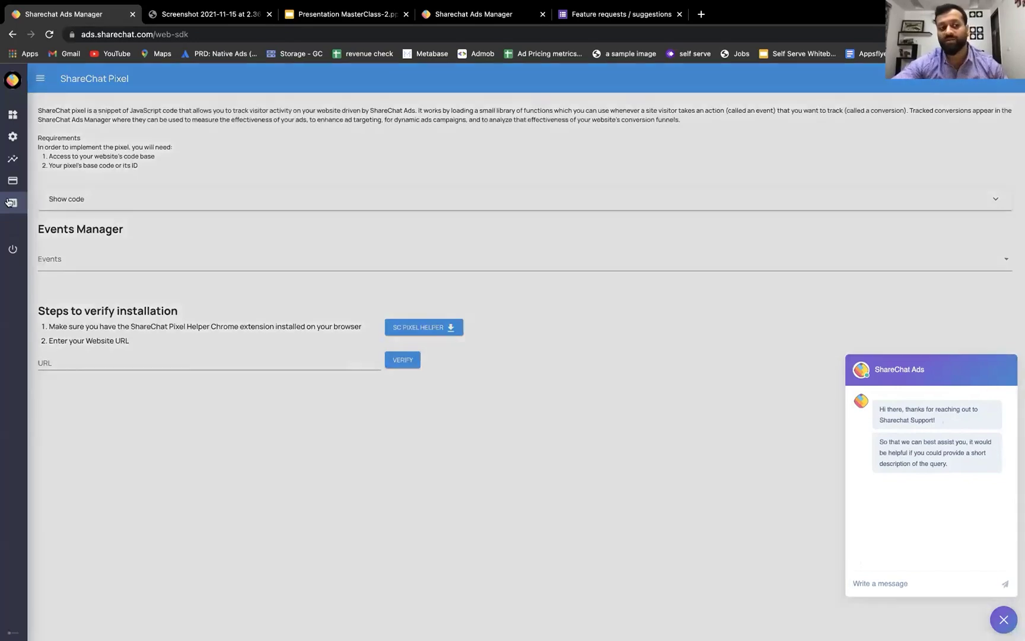
click(300, 233)
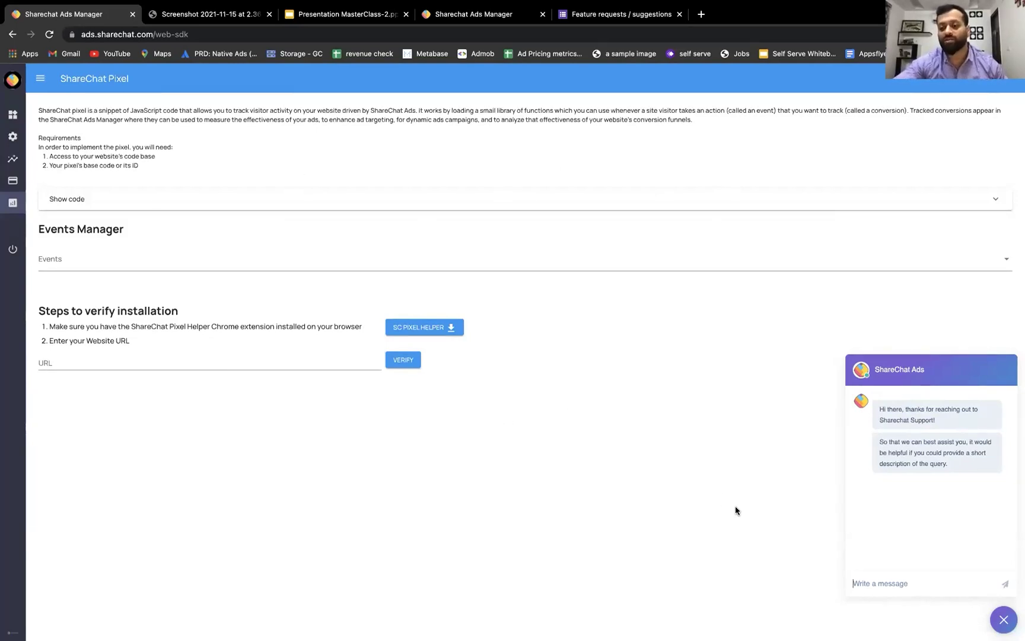
click(998, 618)
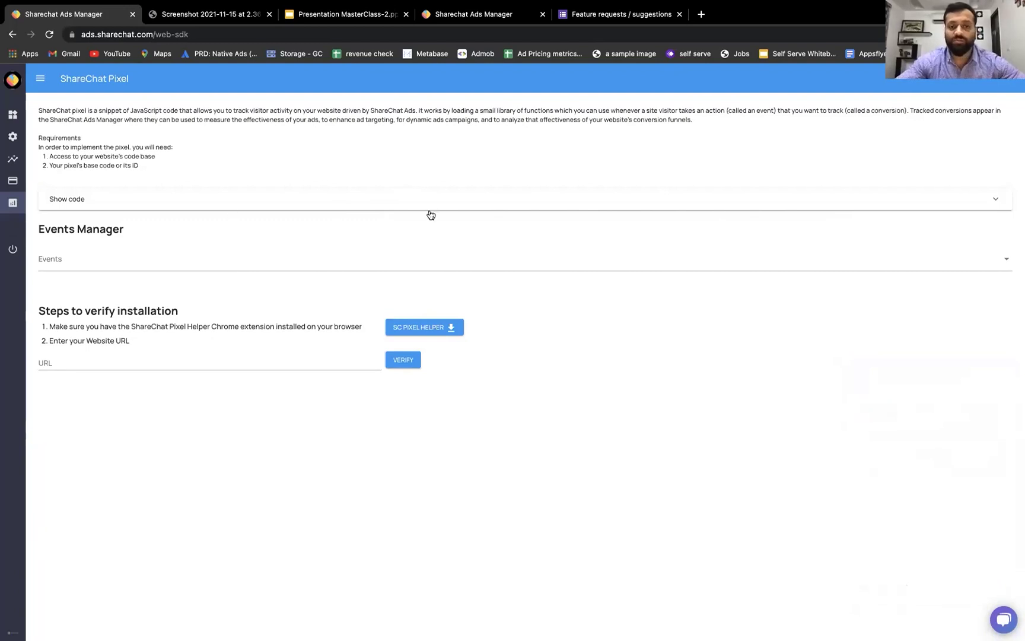
- Review the base pixel script, hide it, and open the Events dropdown in Events Manager
click(522, 206)
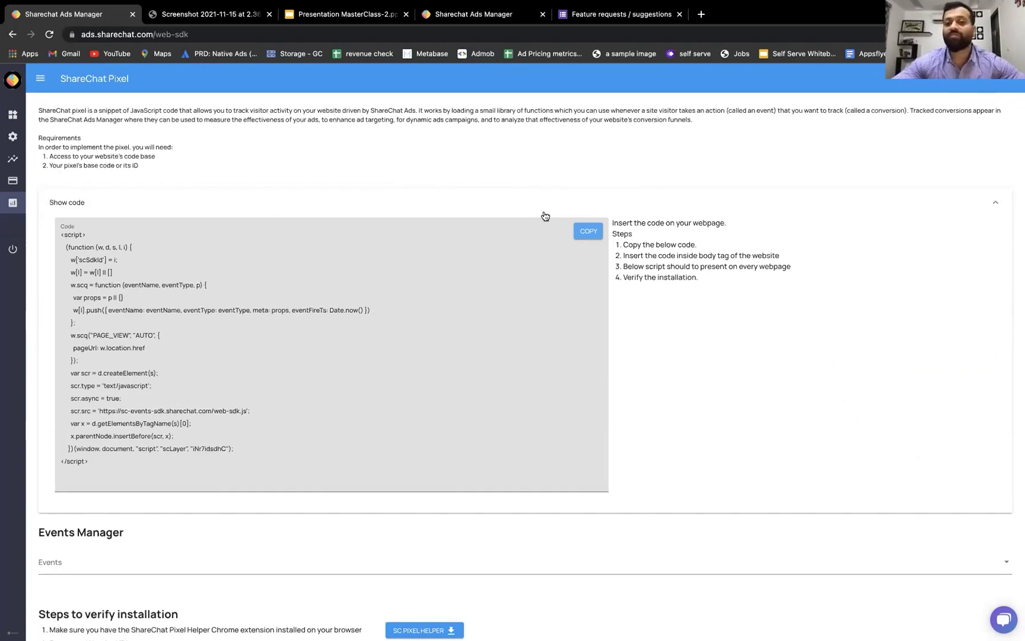
scroll(605, 394, down, 2)
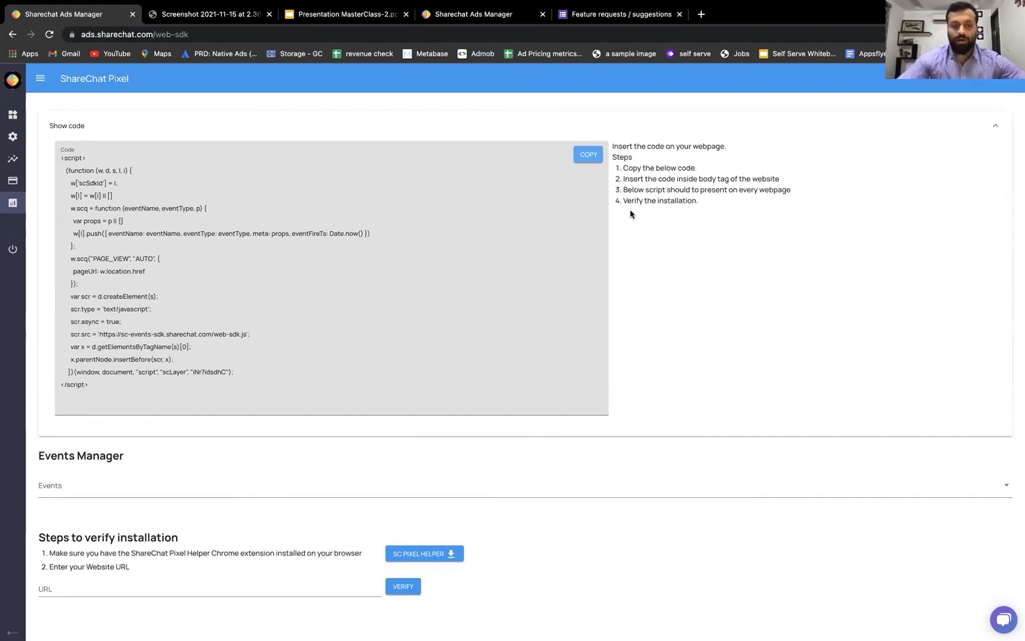
click(994, 124)
click(619, 265)
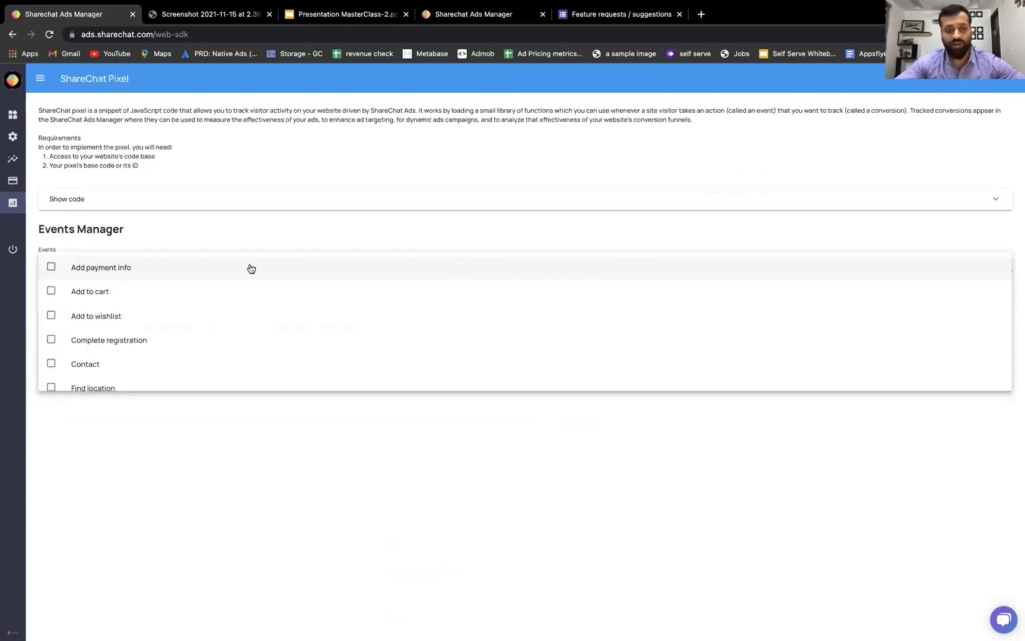
- Tick Add to cart, Initiate checkout and Purchase as tracked pixel events
scroll(249, 272, down, 5)
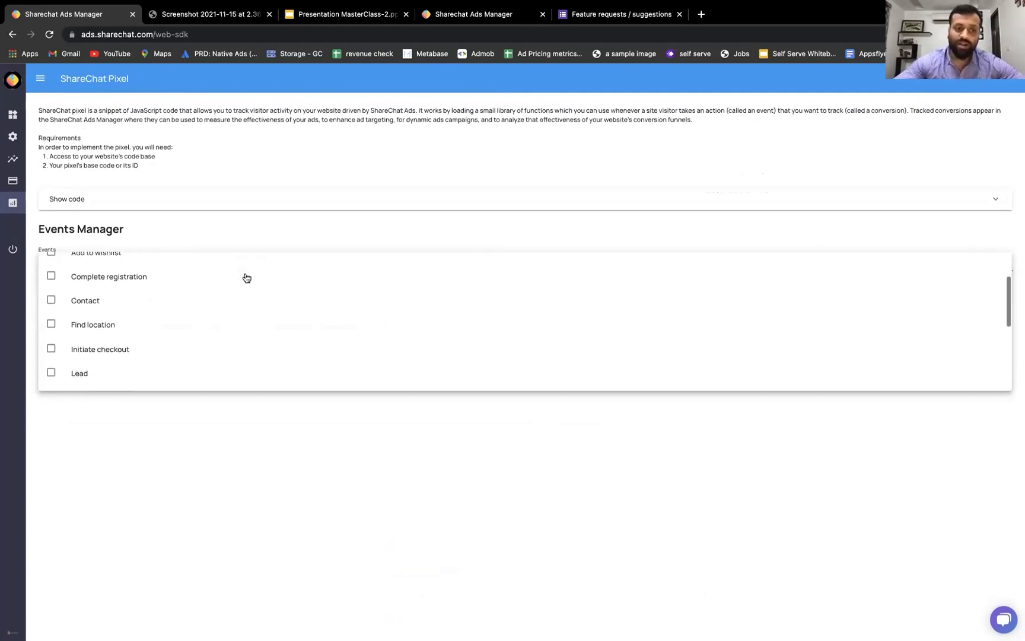
scroll(247, 278, down, 3)
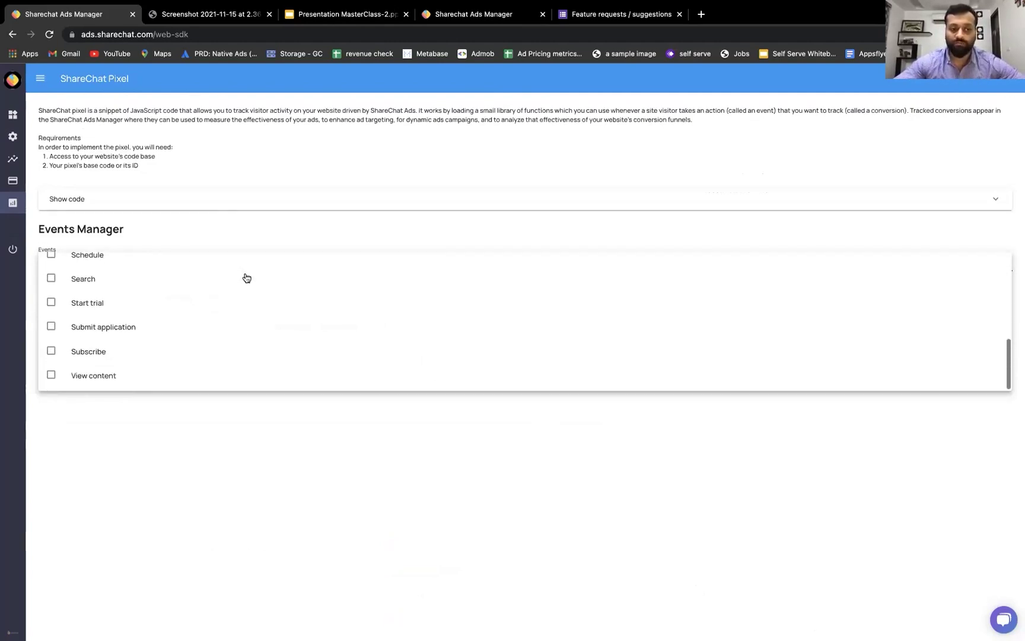
scroll(246, 277, up, 8)
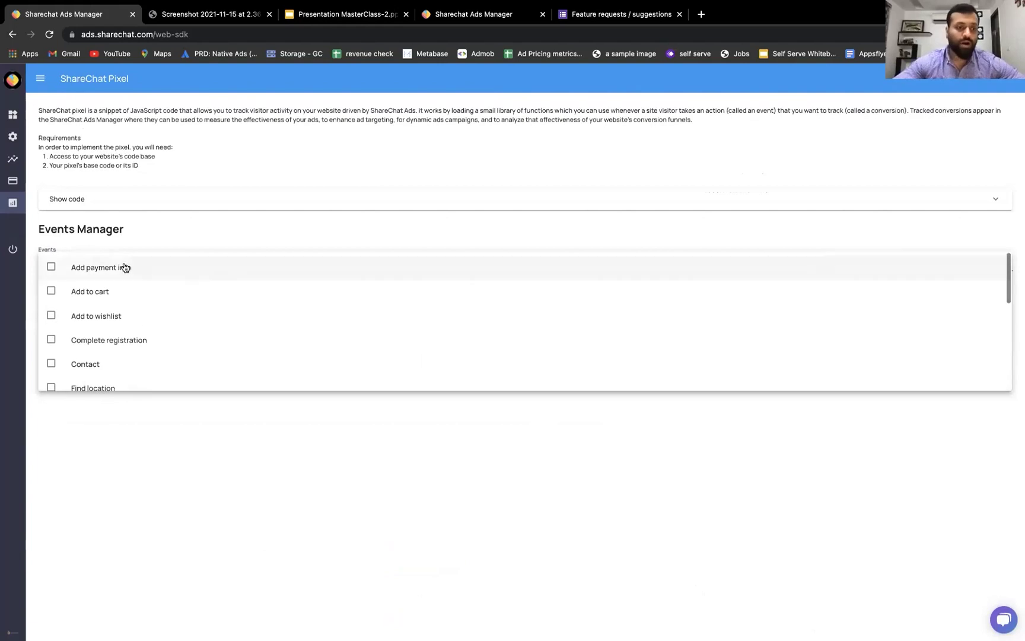
click(57, 290)
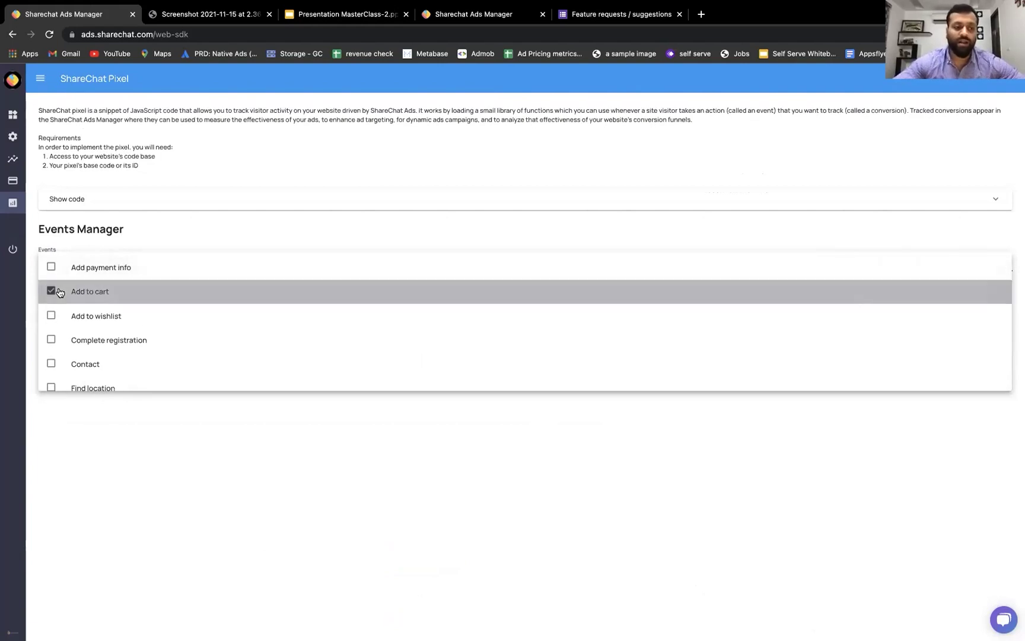
scroll(143, 299, down, 2)
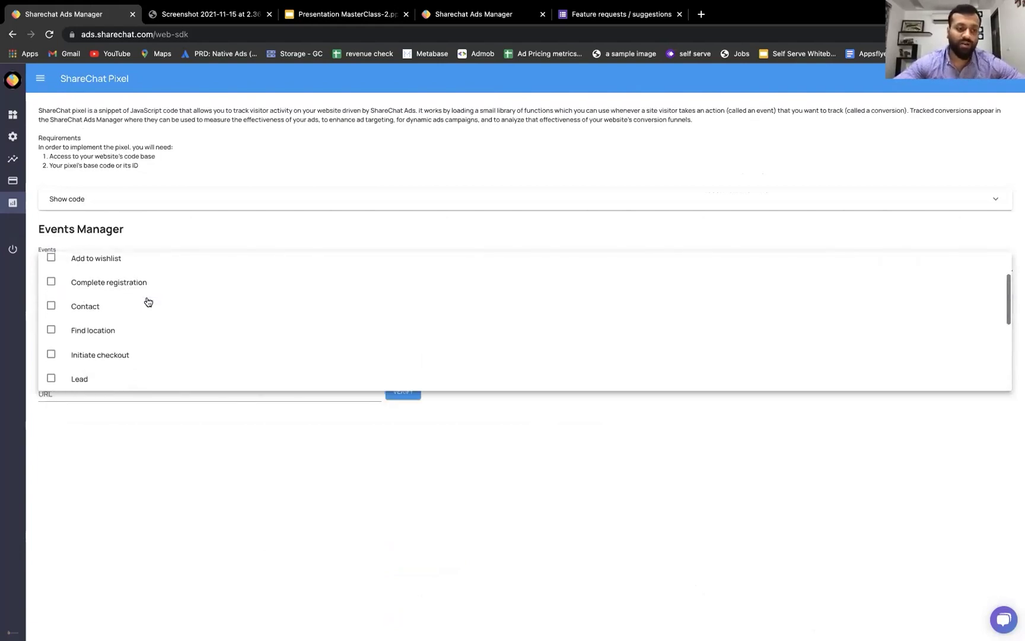
click(84, 355)
scroll(84, 354, down, 3)
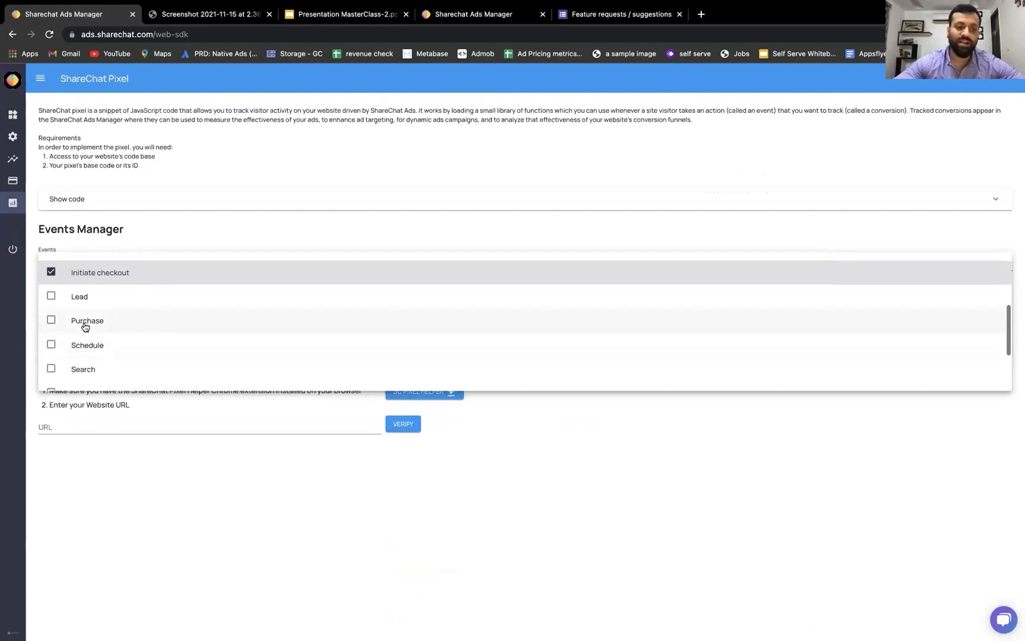
click(85, 325)
click(453, 393)
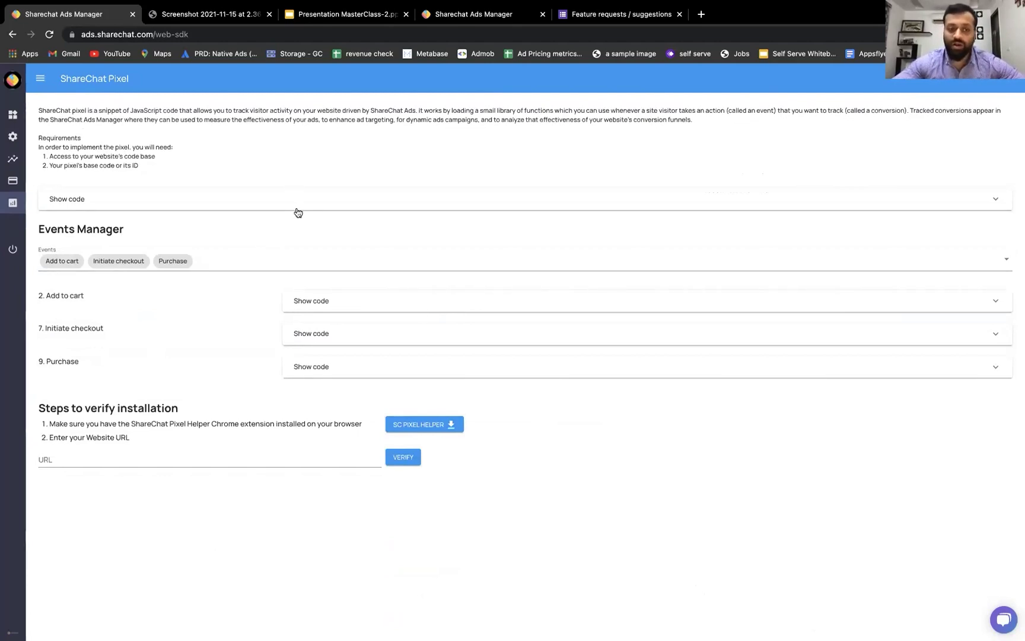
- Copy the Add to cart event code, then collapse its code section
click(418, 304)
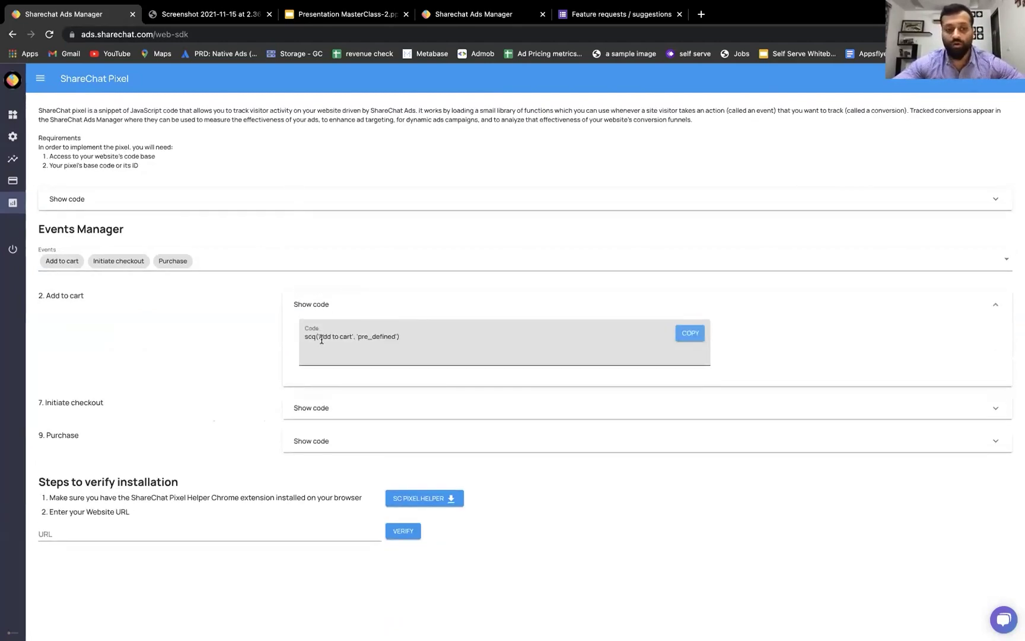
click(688, 335)
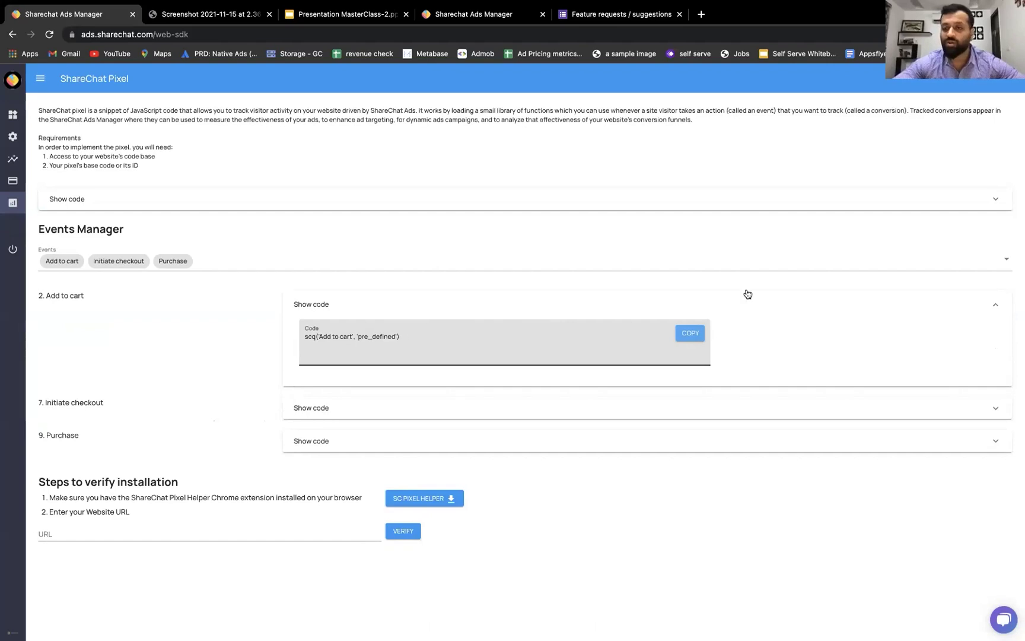
click(731, 313)
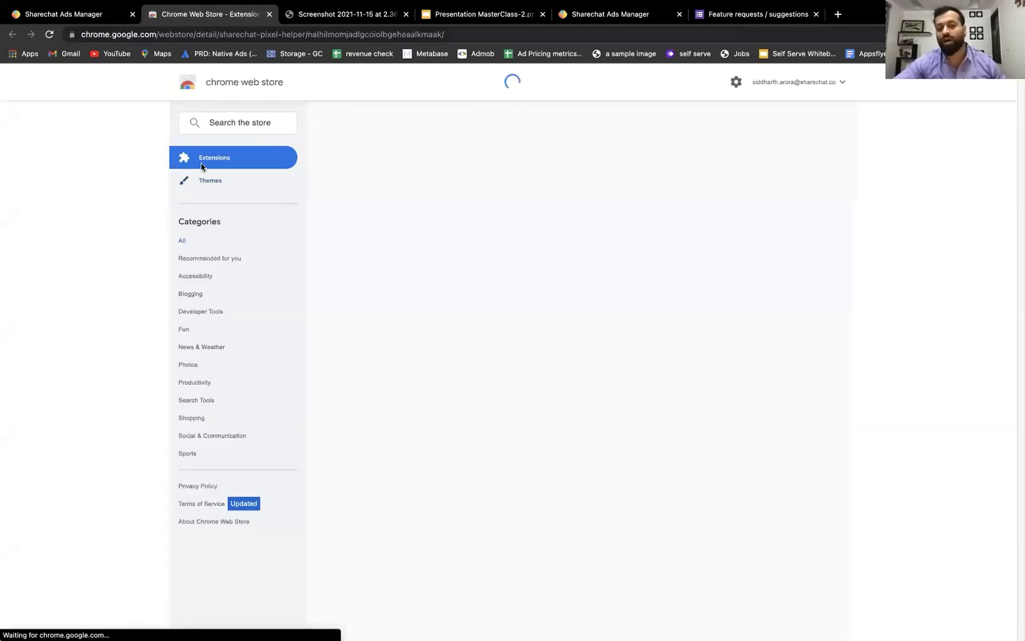
- Bring up the ShareChat Pixel Helper store page, which shows it already installed
click(69, 18)
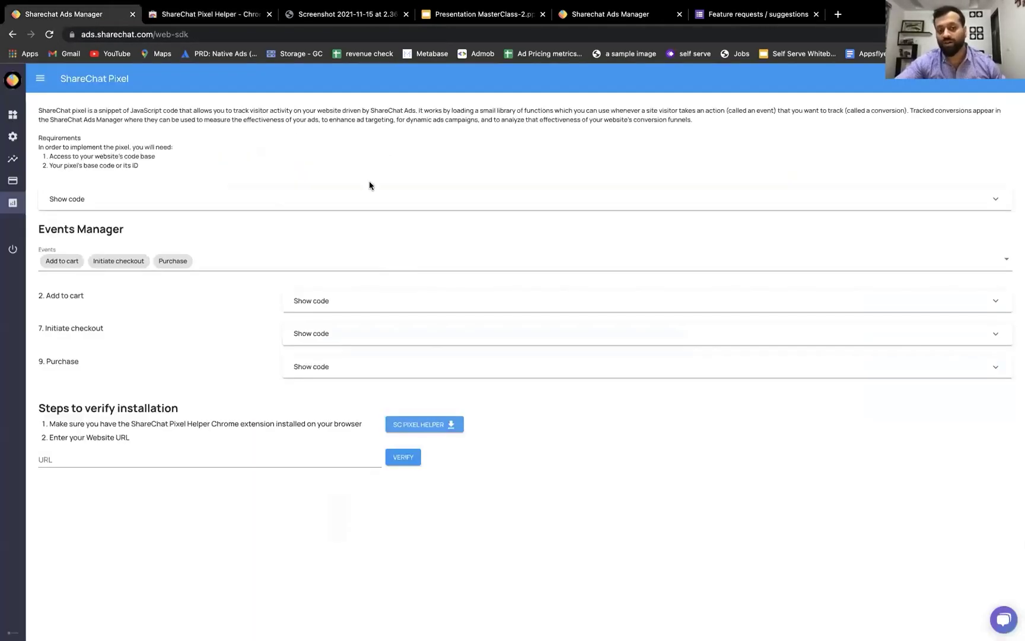
click(217, 17)
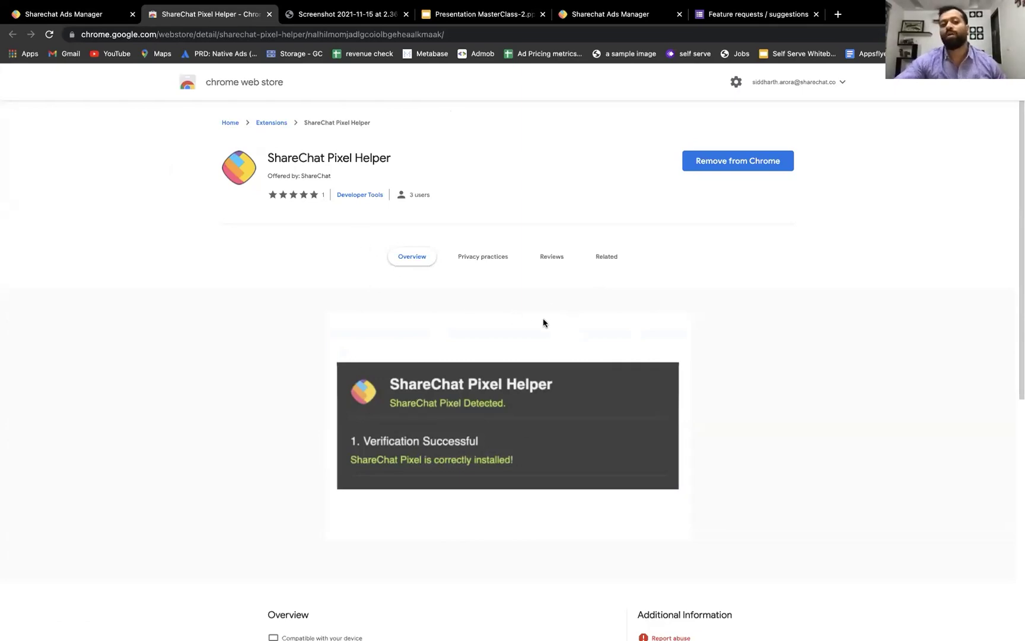
click(91, 21)
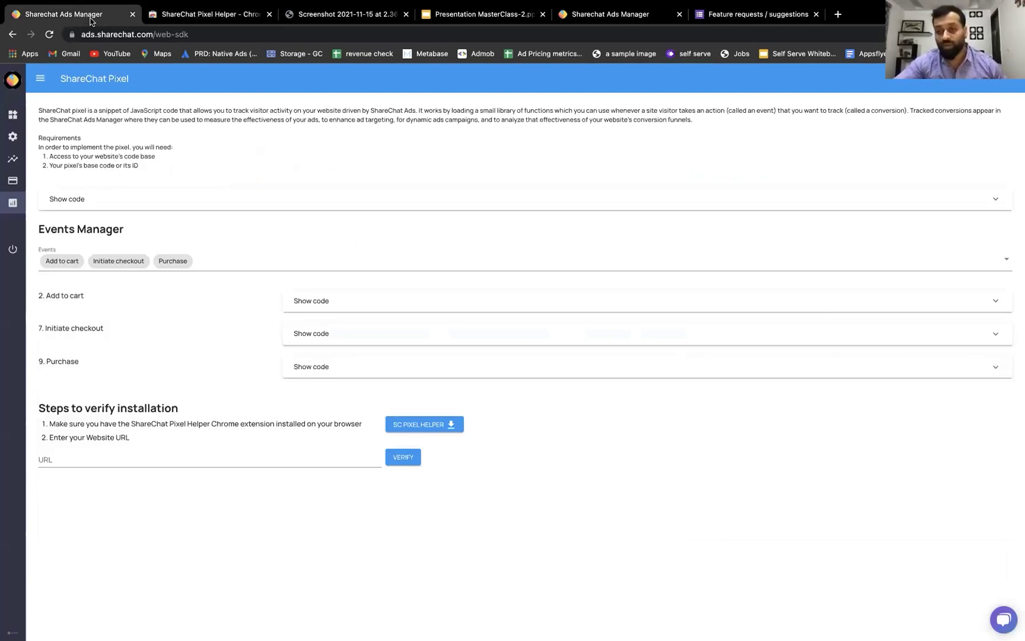
click(203, 15)
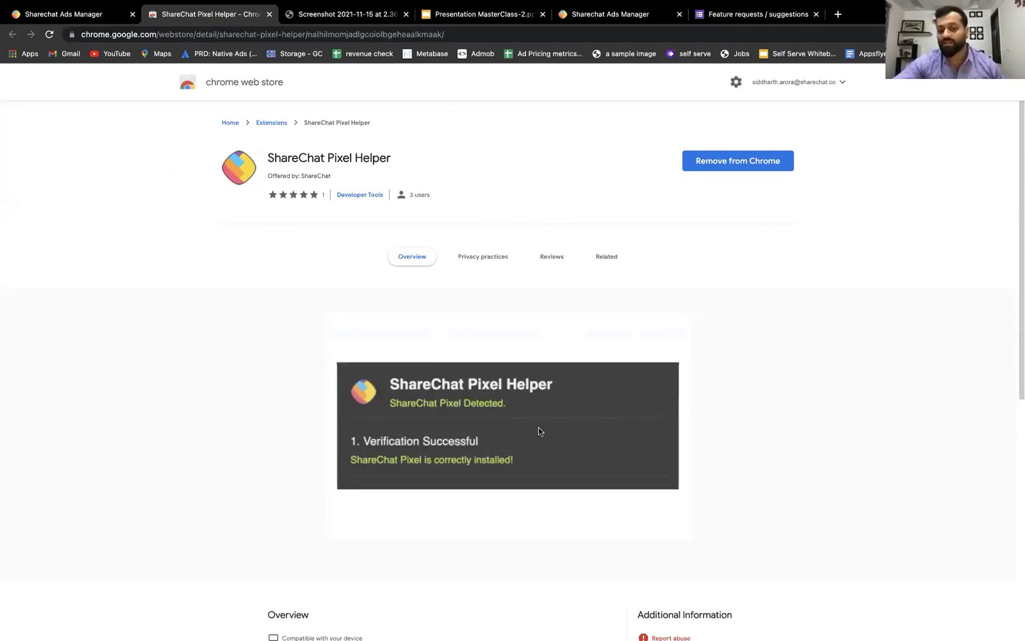
click(268, 13)
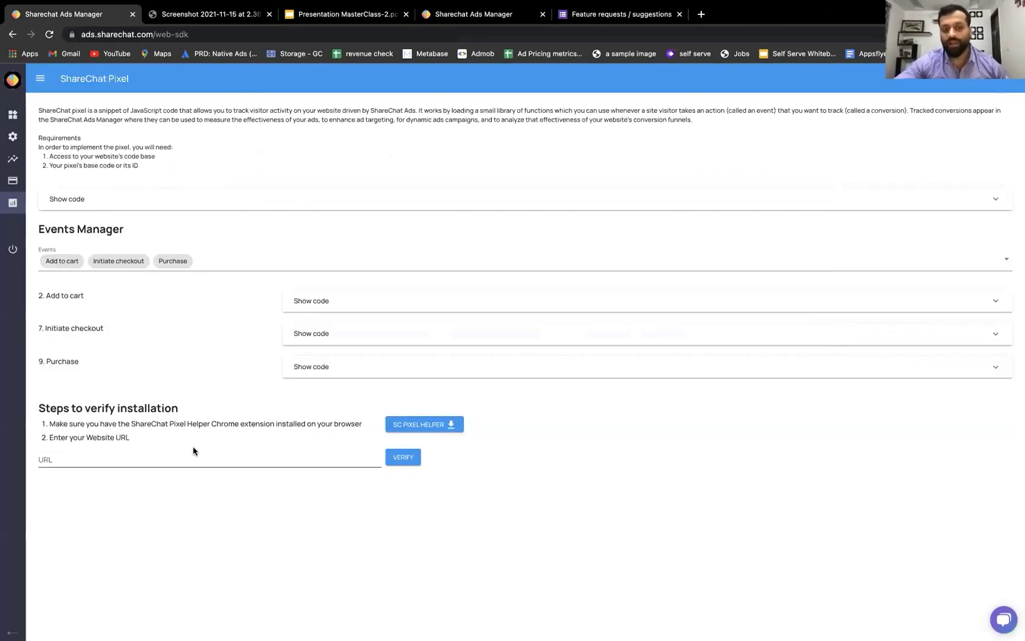
click(173, 459)
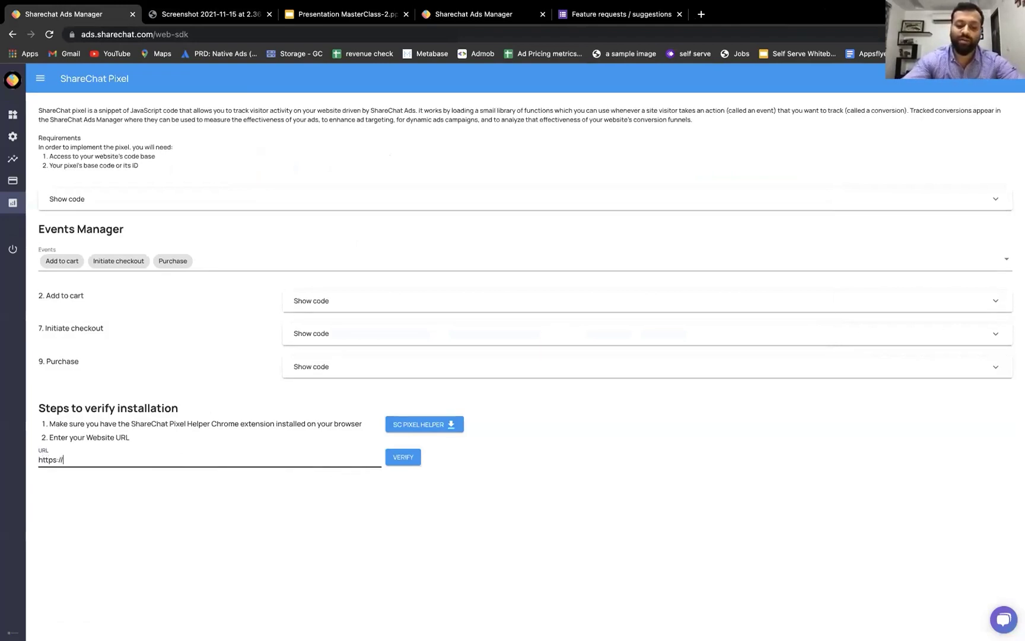
text(www.example.com)
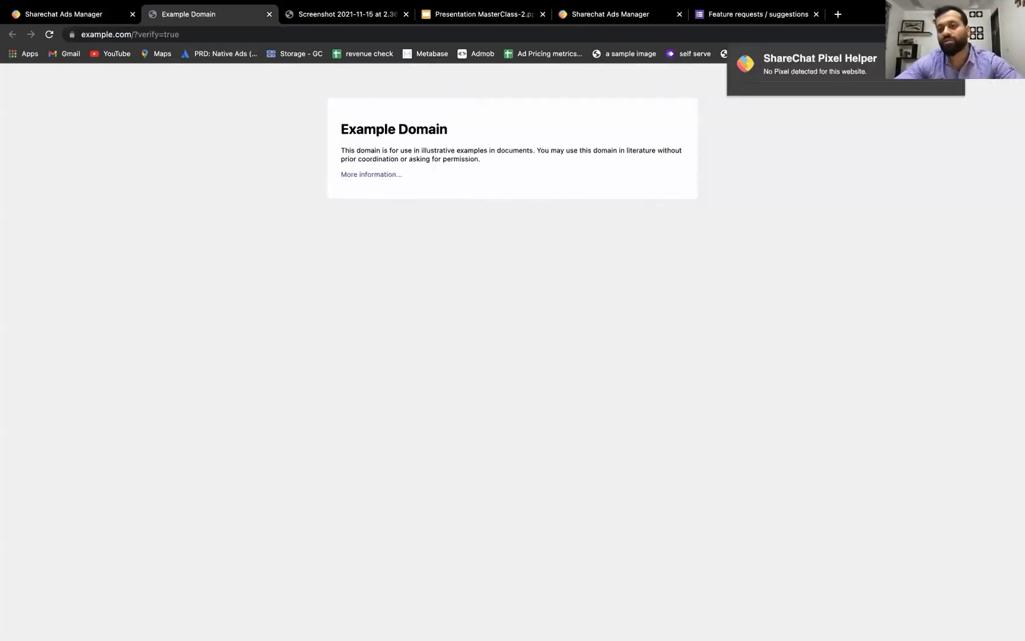
key(super+w)
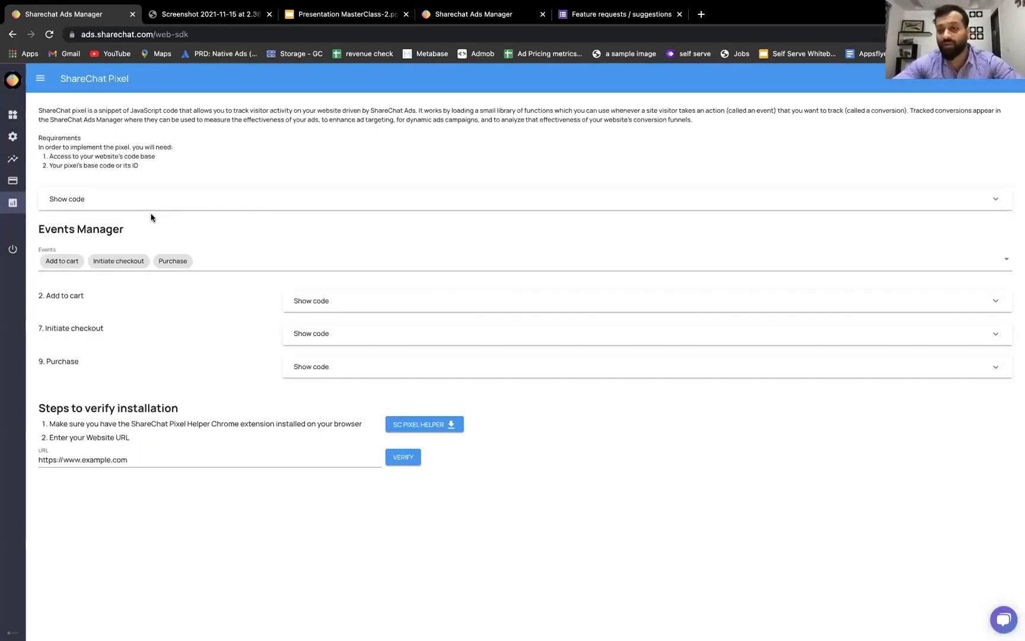
mouse_move(59, 202)
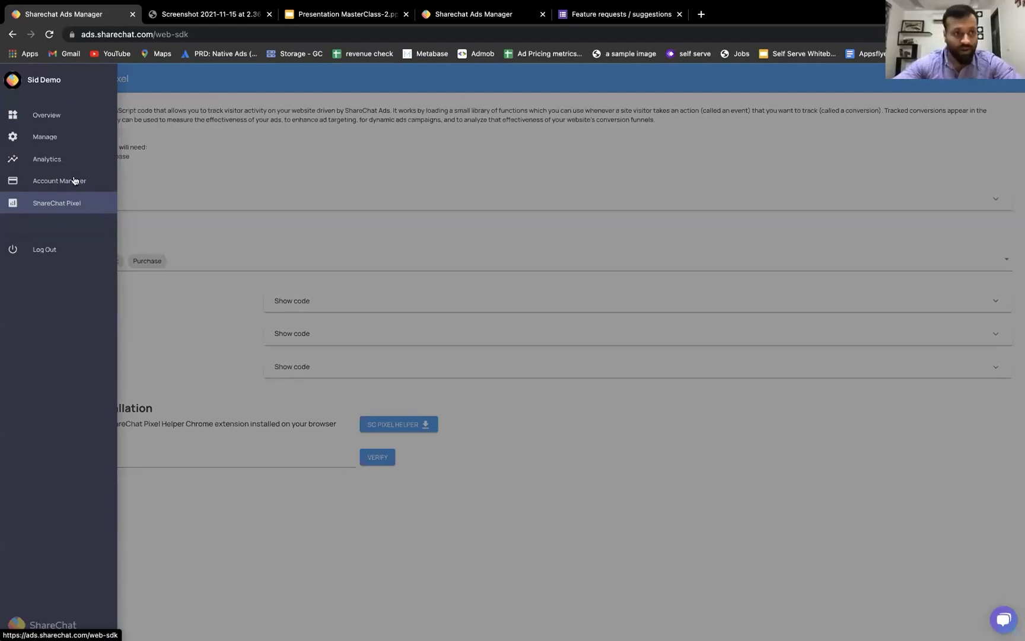
- Start a new campaign from the campaigns area and begin typing its title 'uni'
click(51, 140)
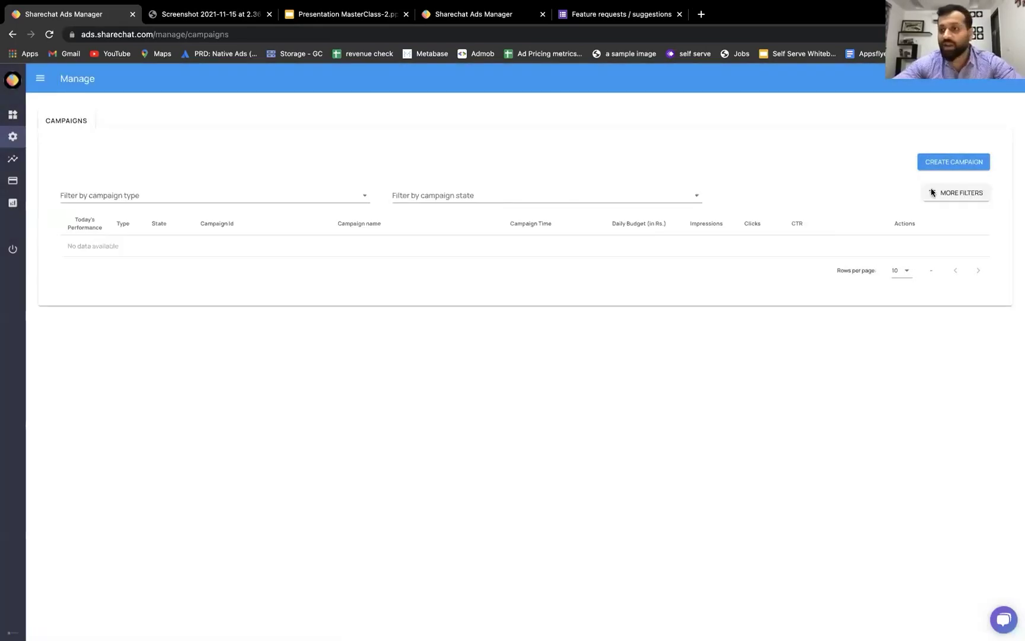
click(940, 163)
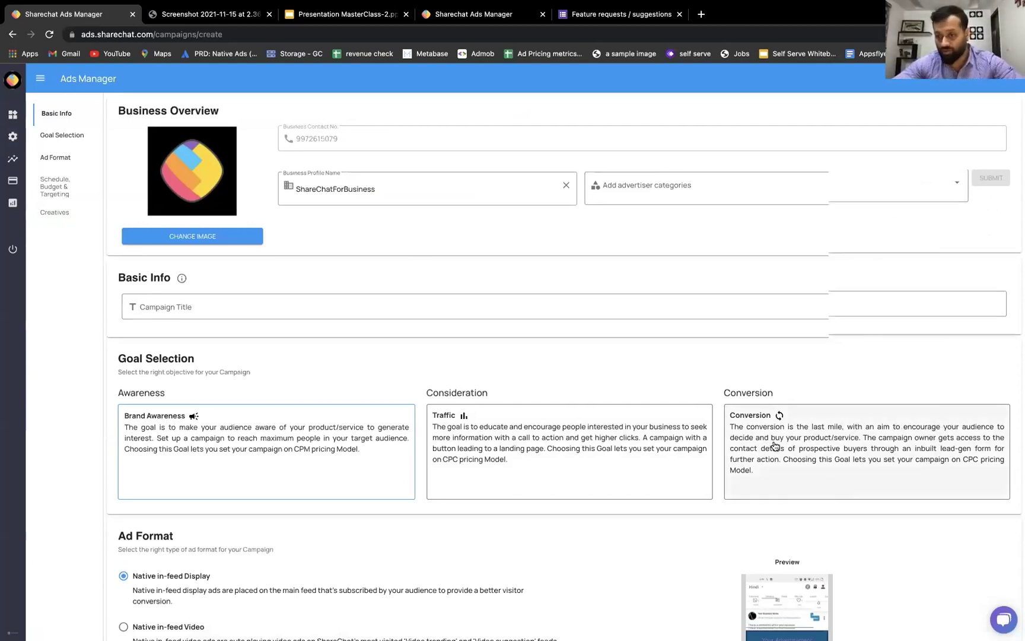
scroll(774, 445, down, 2)
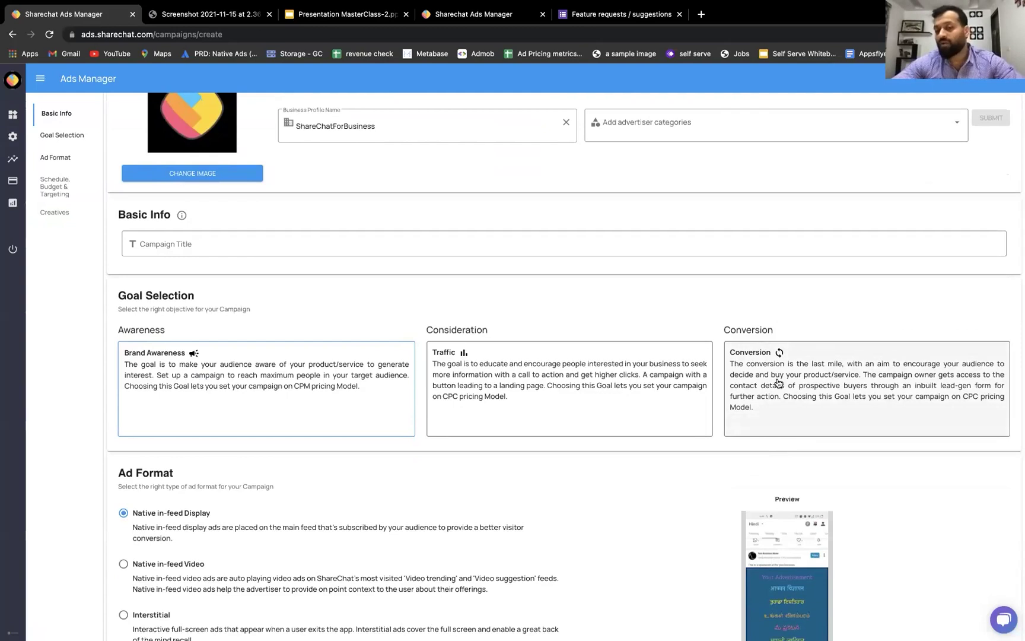
scroll(777, 383, down, 3)
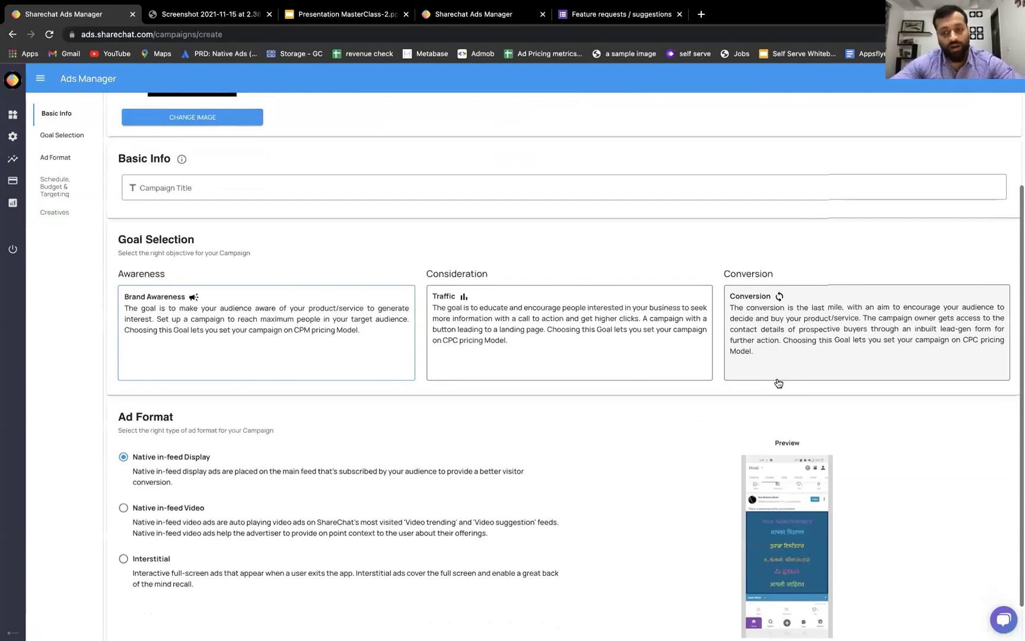
scroll(778, 383, up, 4)
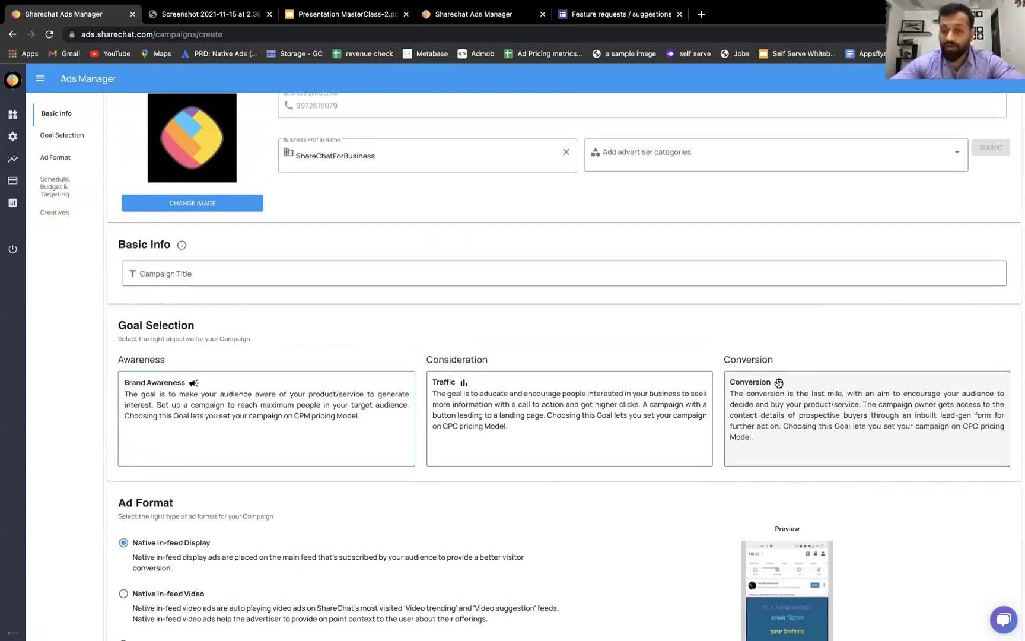
scroll(778, 401, down, 3)
scroll(778, 401, up, 3)
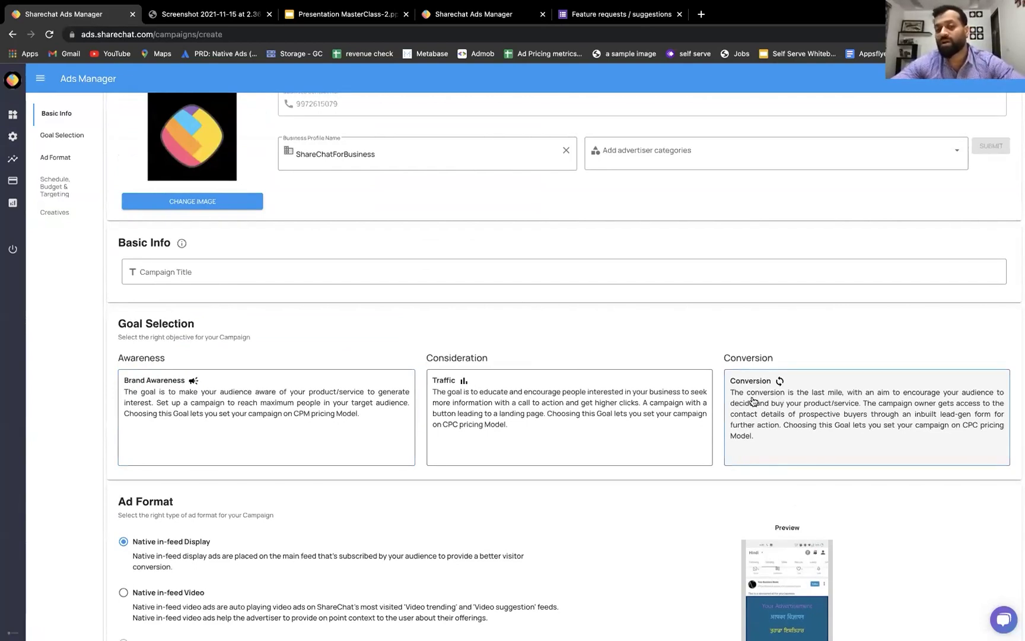
click(370, 266)
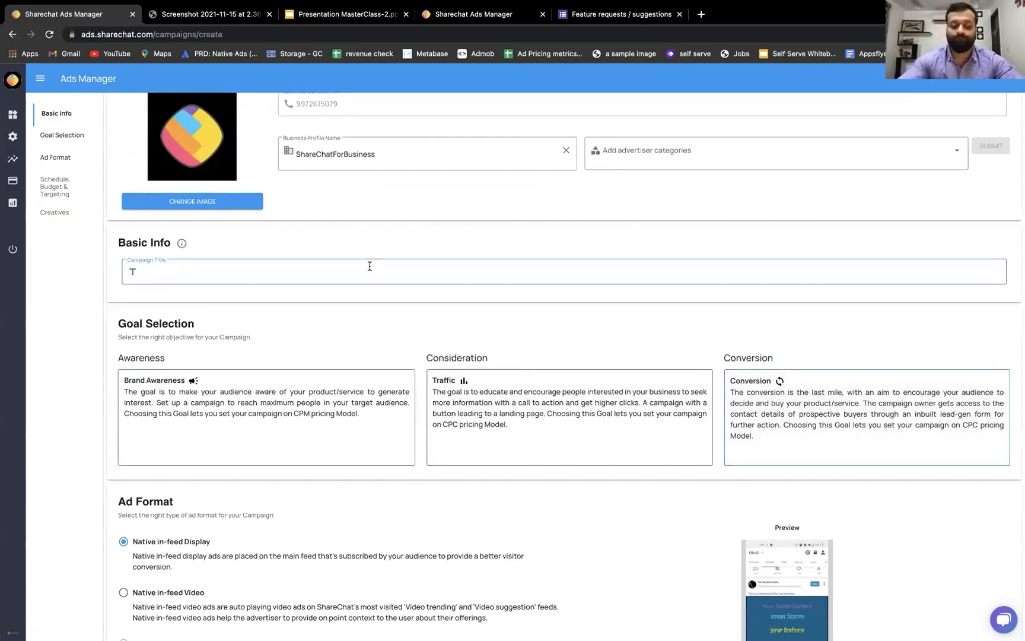
text(unique)
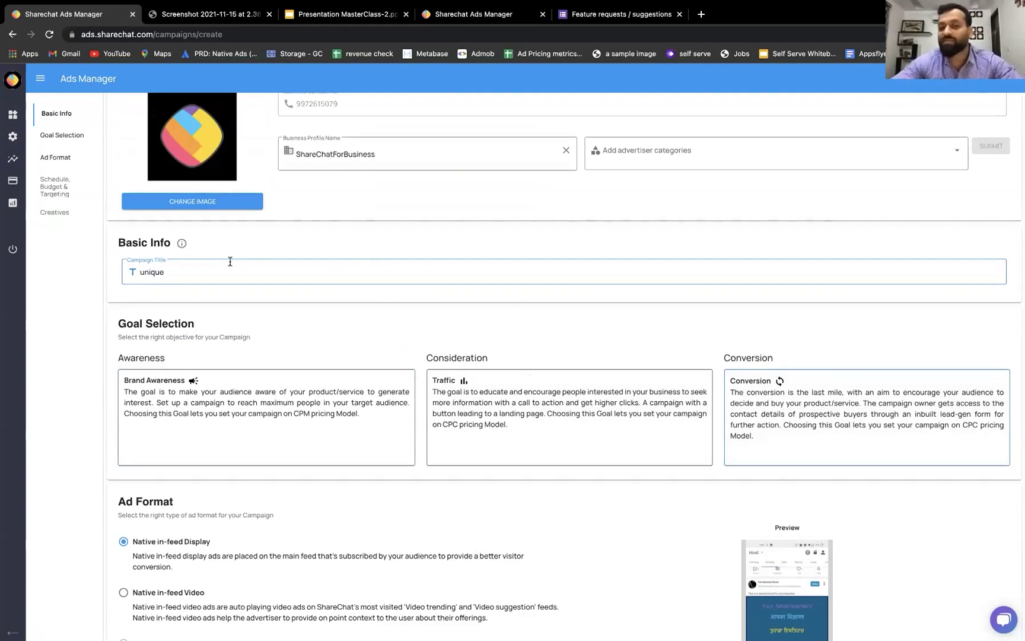
- Add Apparel as the advertiser category and submit the business profile details
scroll(634, 422, down, 3)
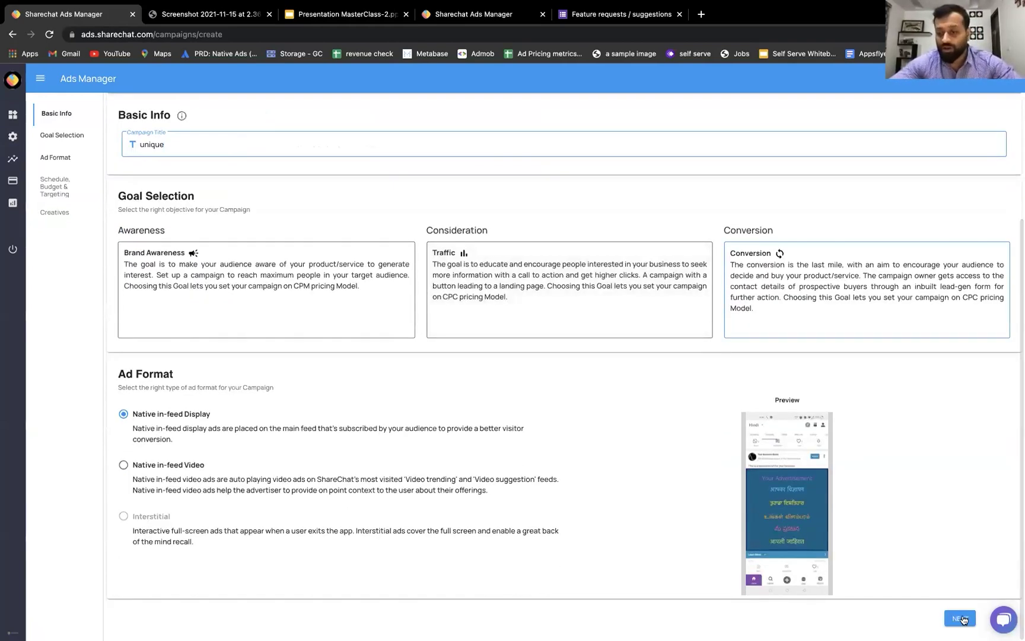
scroll(656, 450, up, 3)
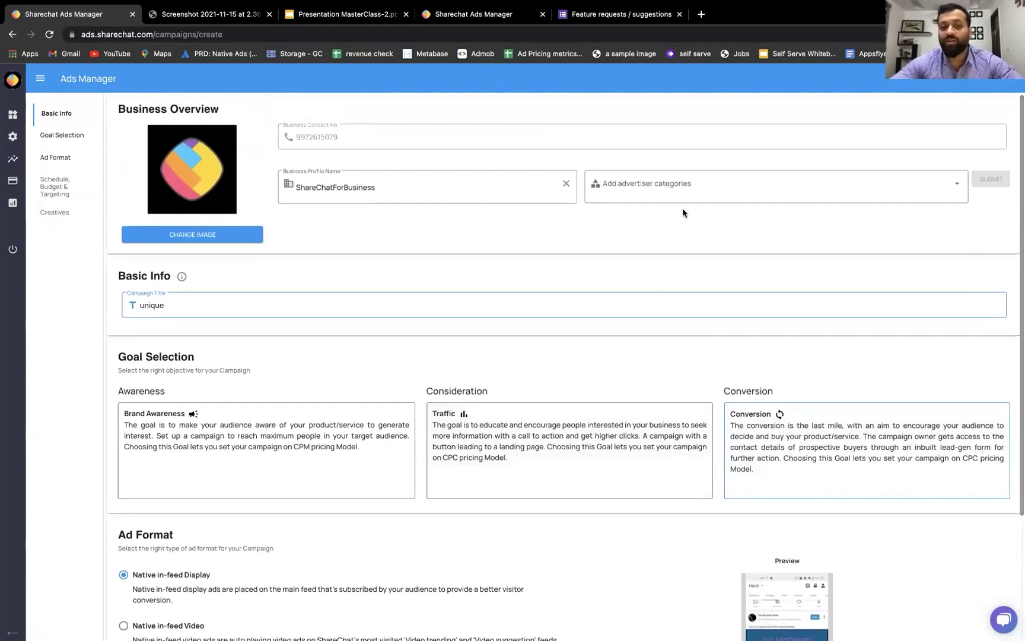
click(677, 194)
click(652, 219)
click(923, 520)
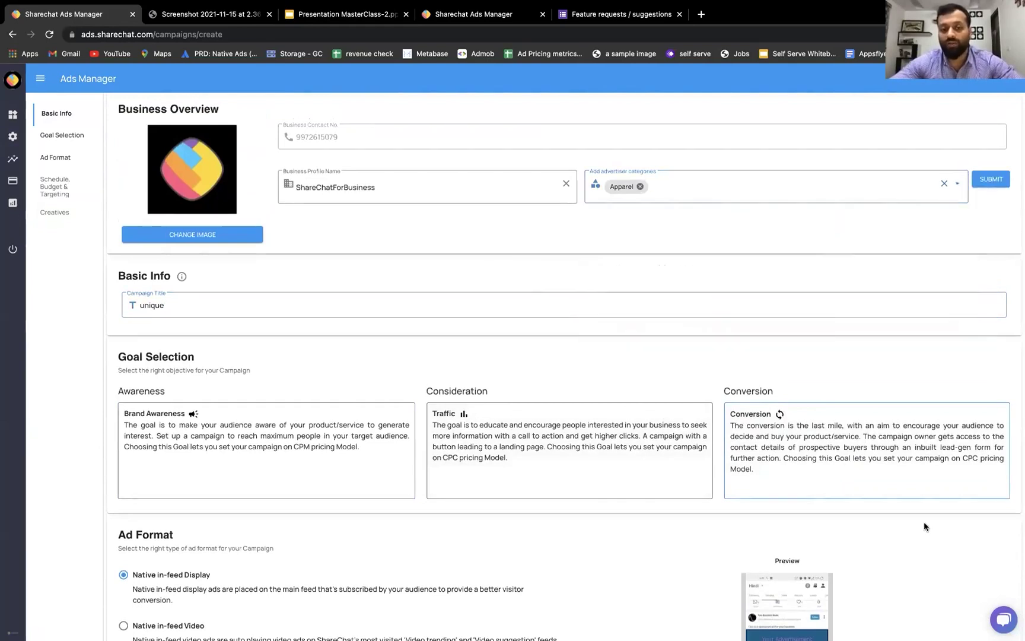
scroll(923, 521, down, 3)
click(957, 620)
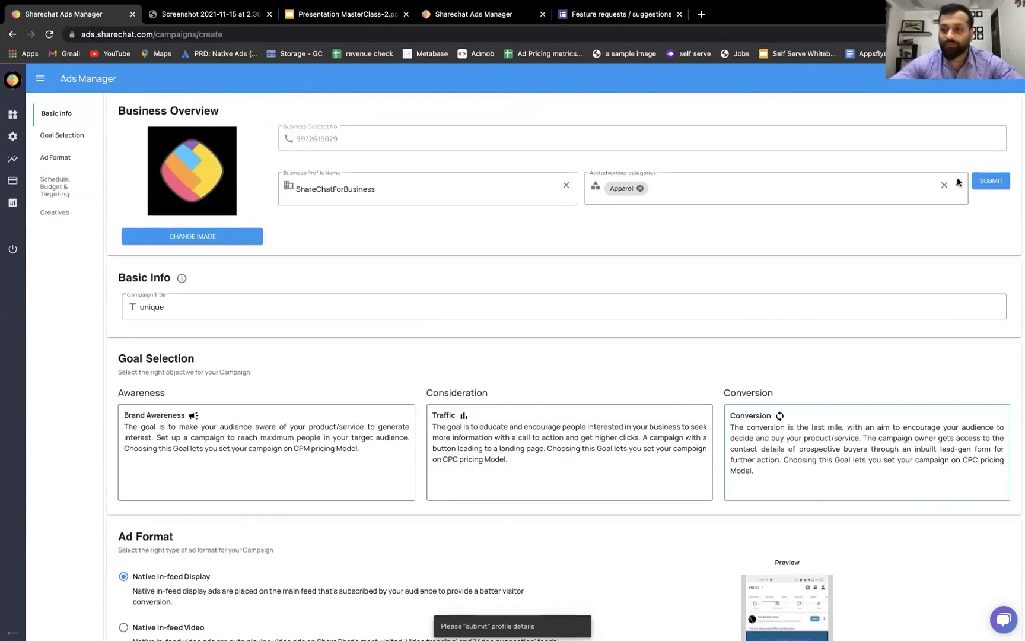
click(997, 182)
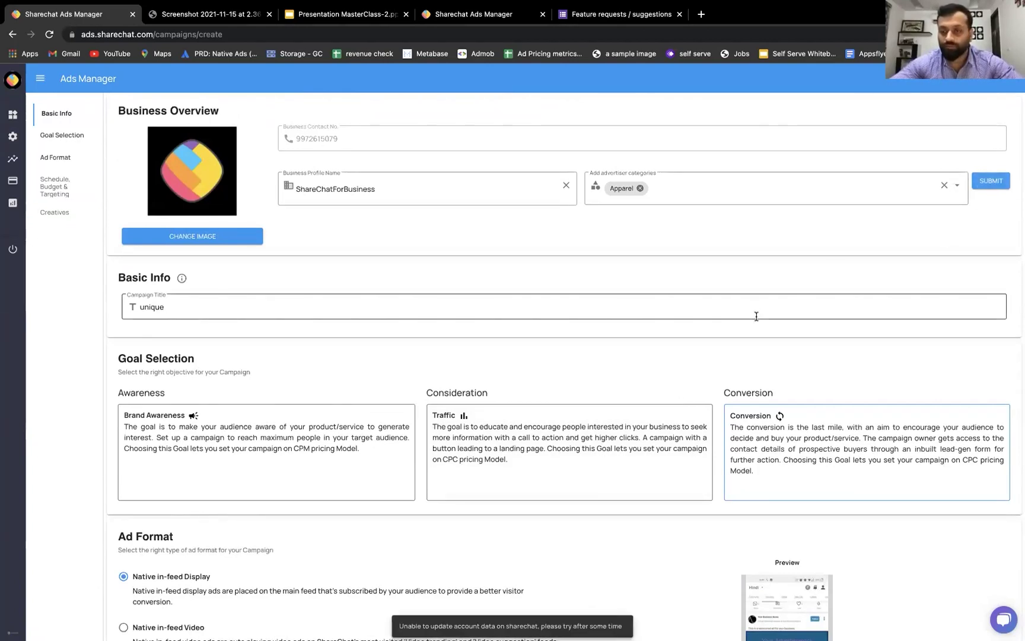
scroll(751, 337, down, 3)
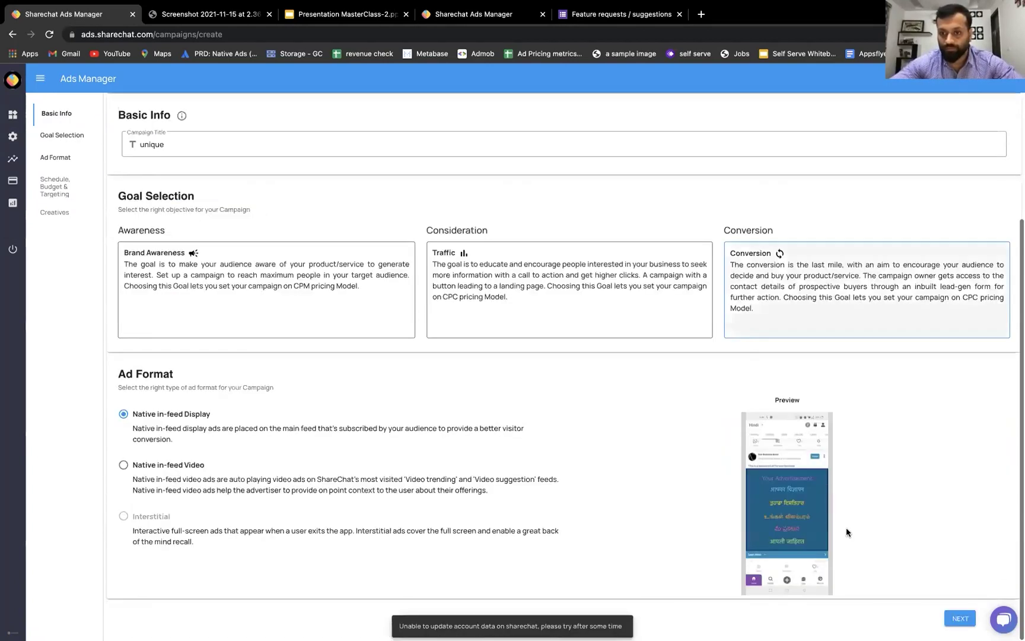
click(960, 618)
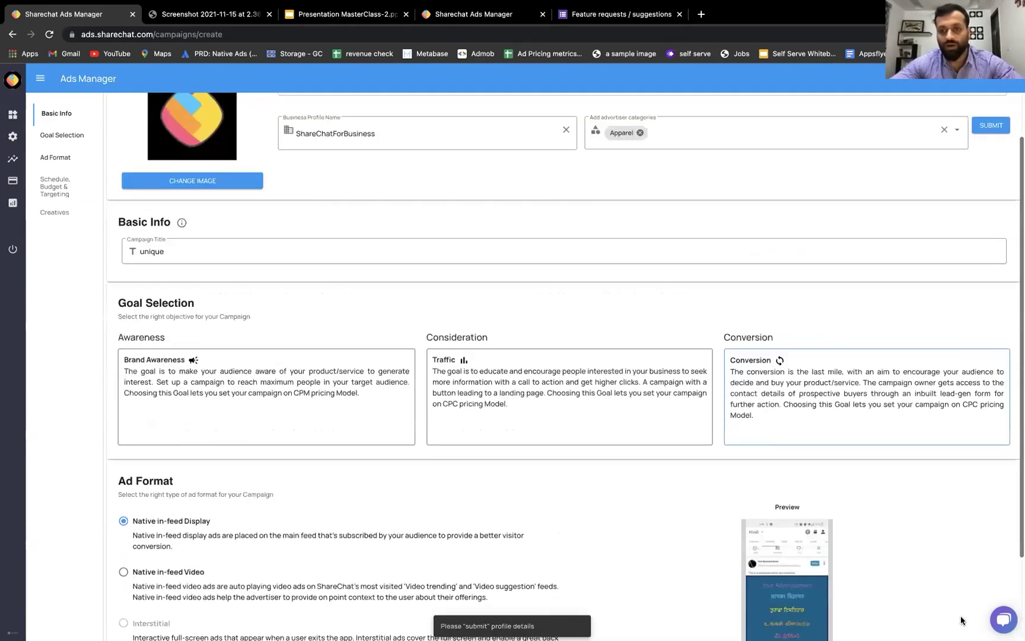
- Complete the title 'uniquecampaign' and choose the Conversion goal
click(250, 315)
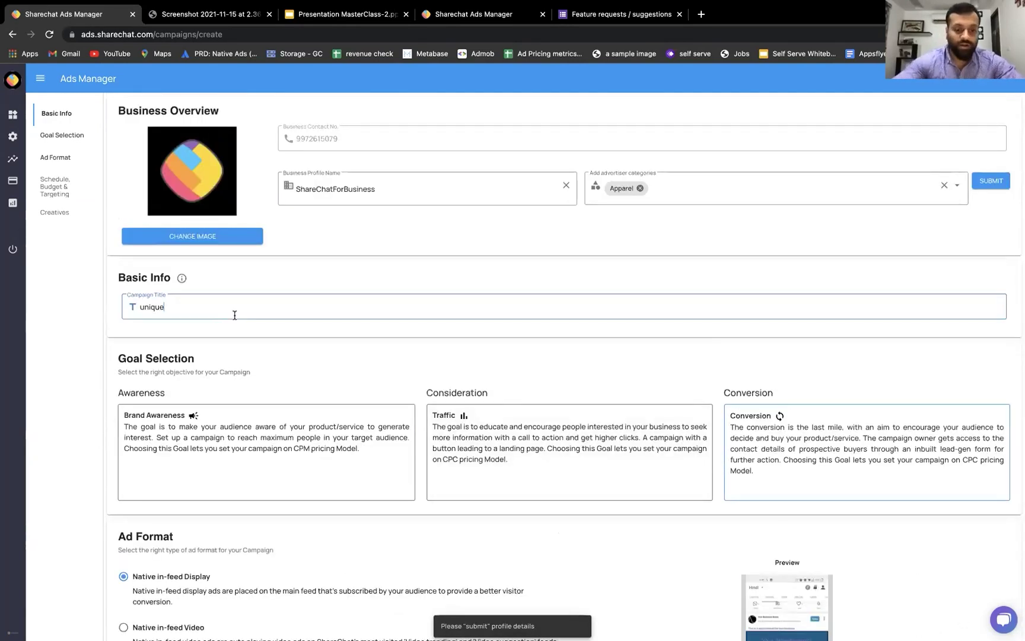
text(campaign)
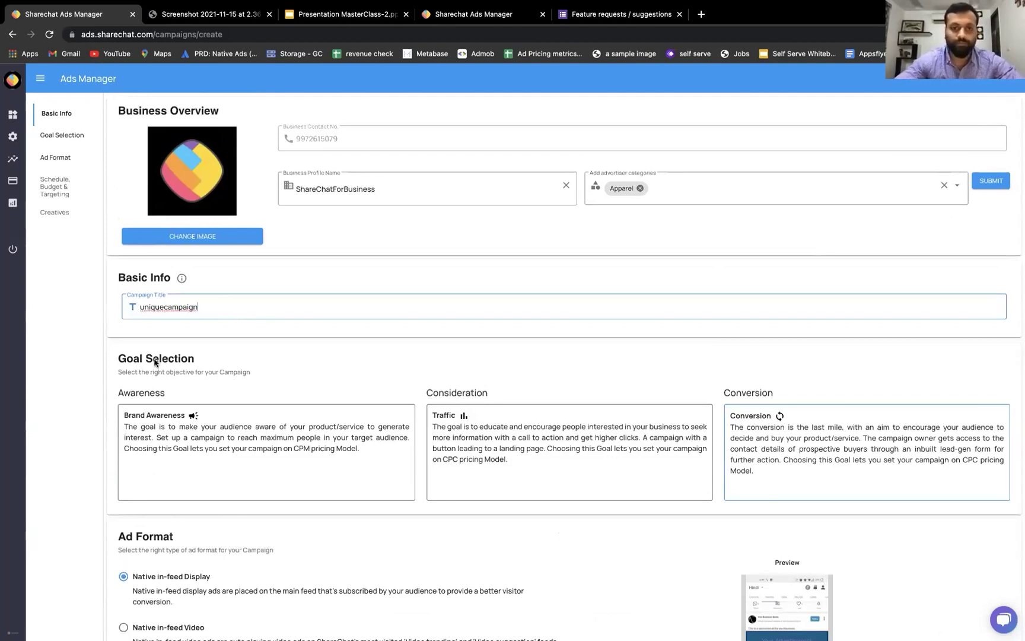
click(519, 427)
scroll(760, 363, down, 2)
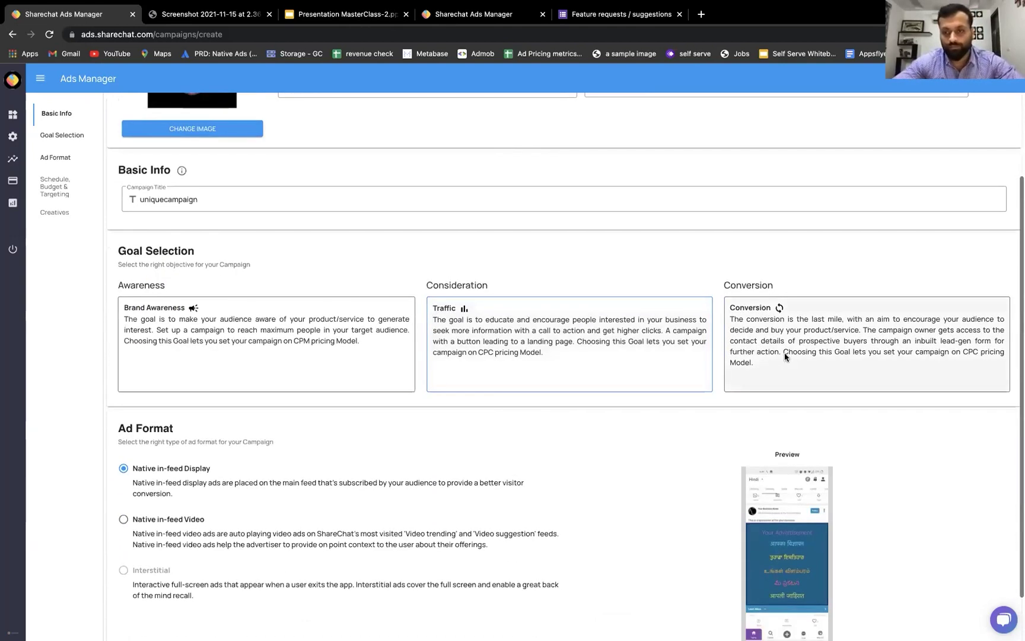
click(784, 353)
scroll(842, 451, down, 1)
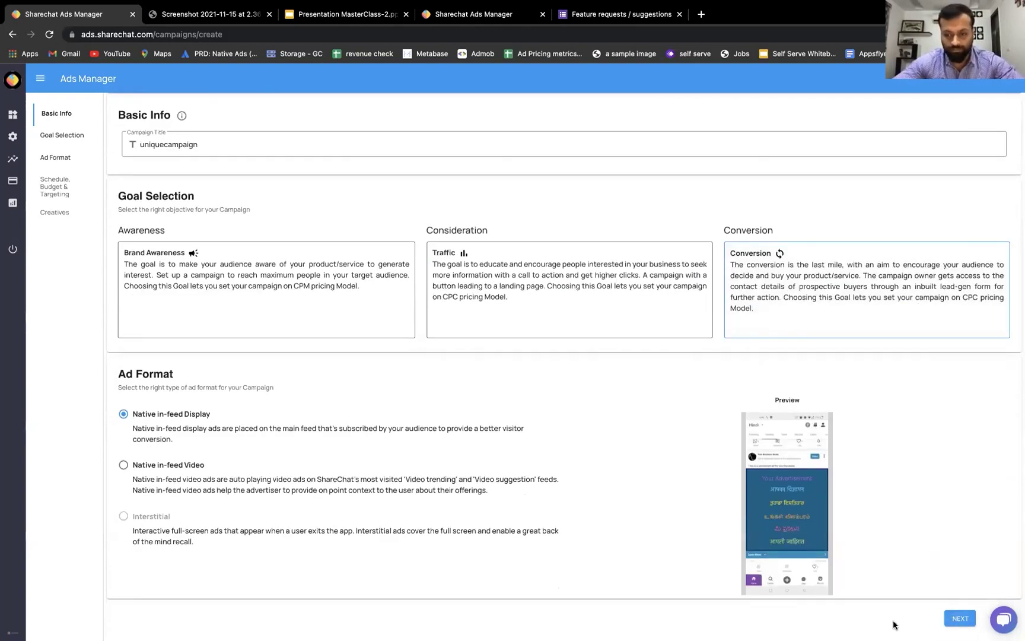
click(957, 619)
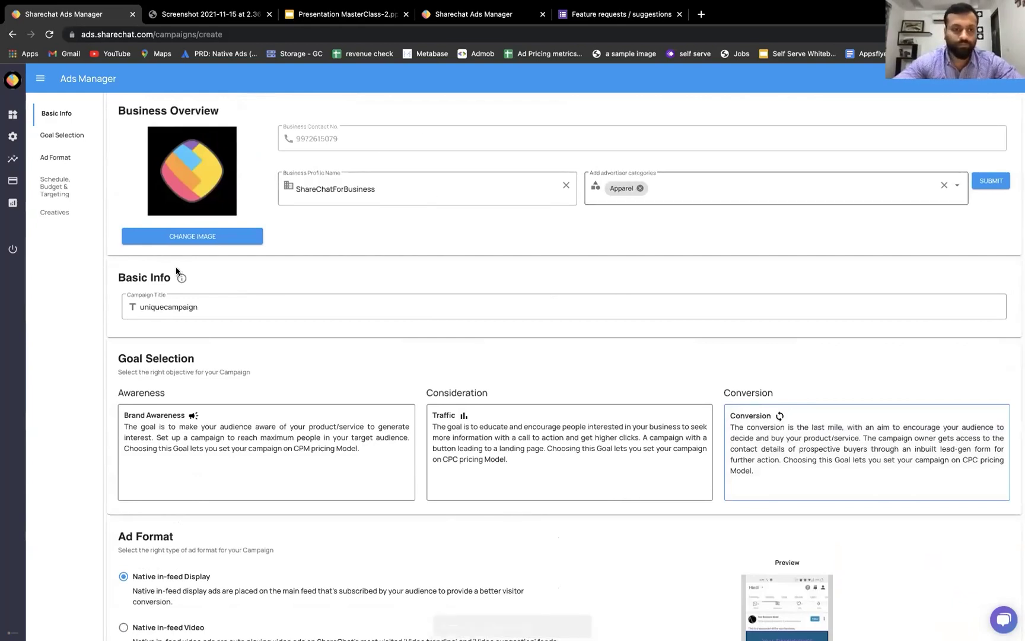
- Log out and try signing in with a saved account's credentials
click(449, 191)
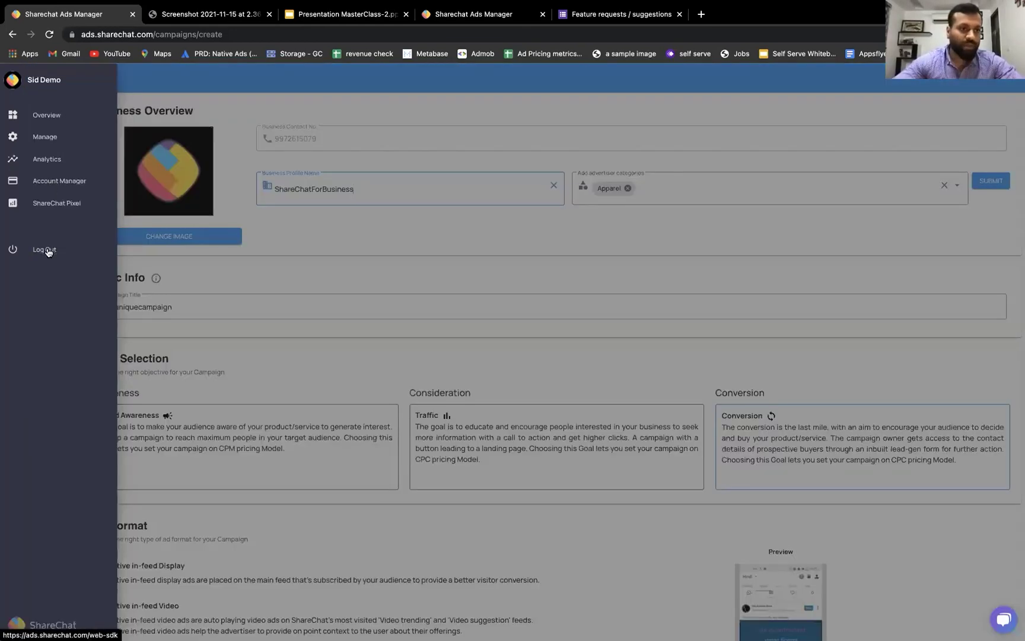
click(48, 250)
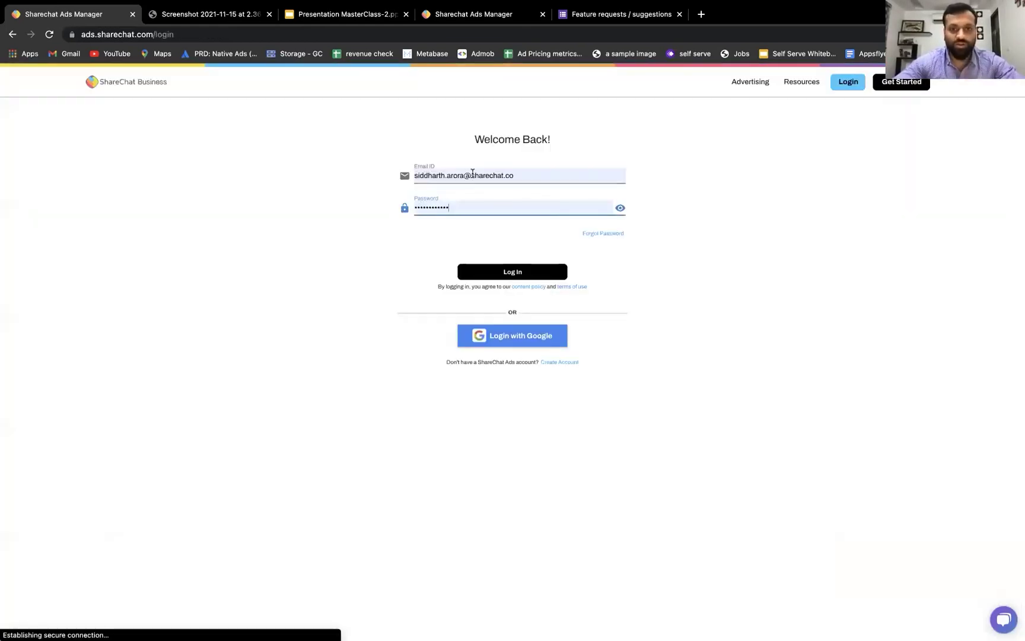
click(472, 175)
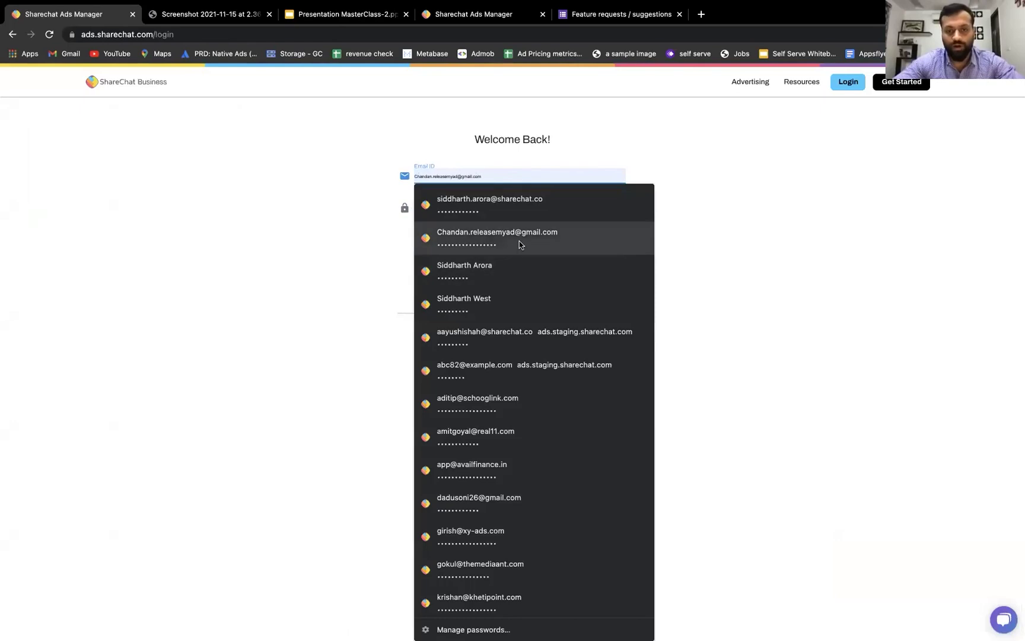
scroll(519, 240, down, 1)
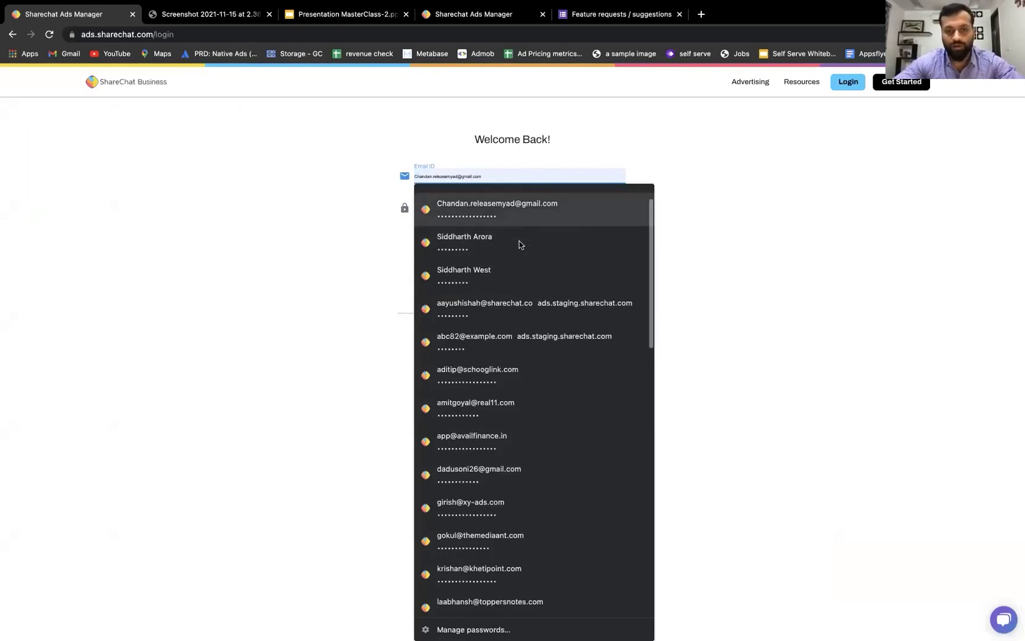
click(524, 307)
click(511, 274)
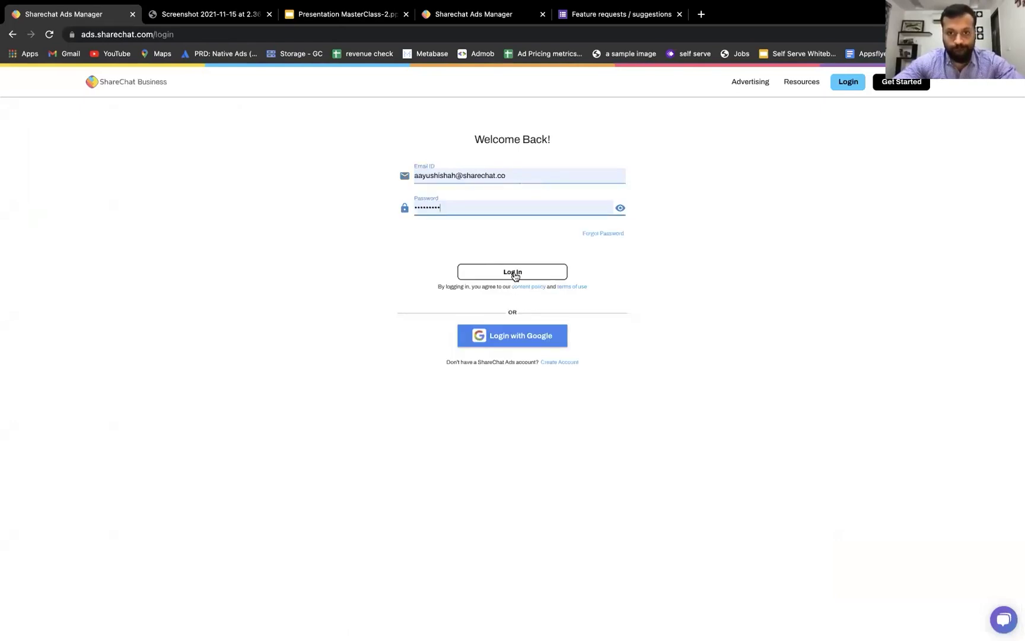
- Enter a different account's e-mail and sign in with its saved credentials
click(495, 212)
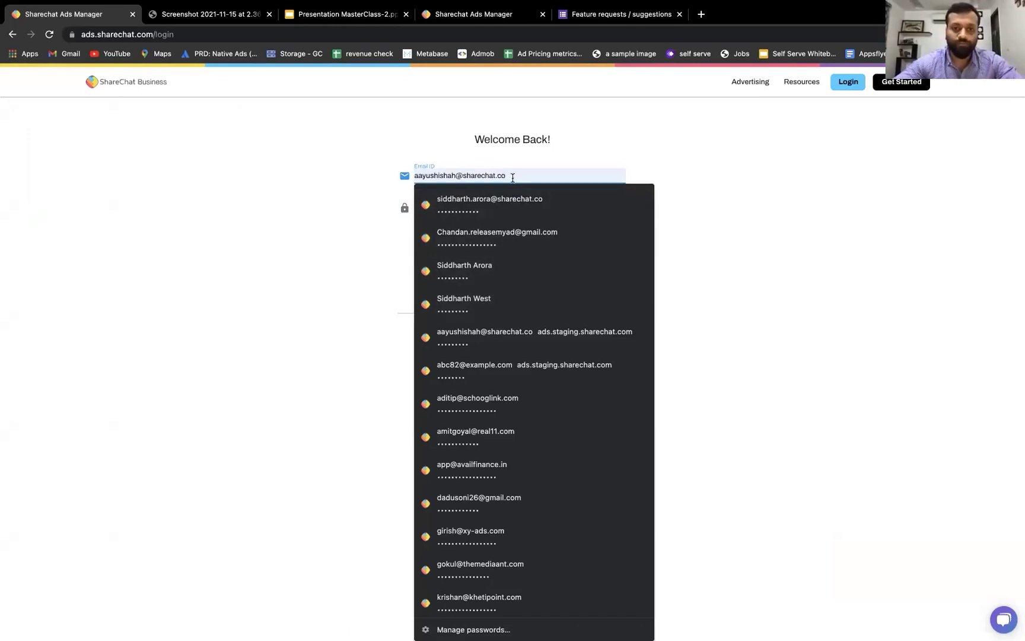
key(super+a)
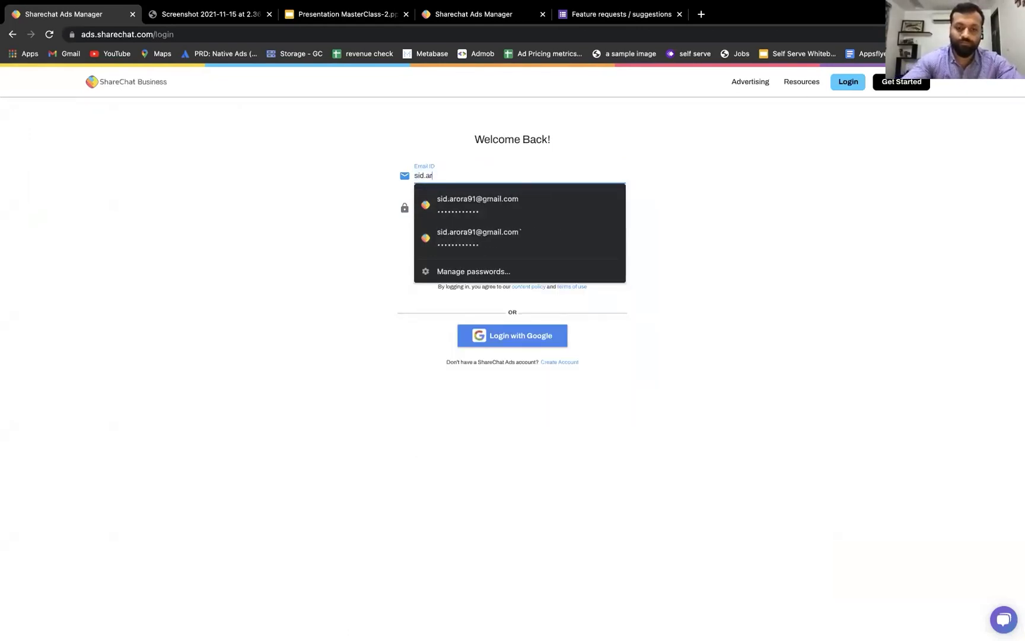
click(518, 202)
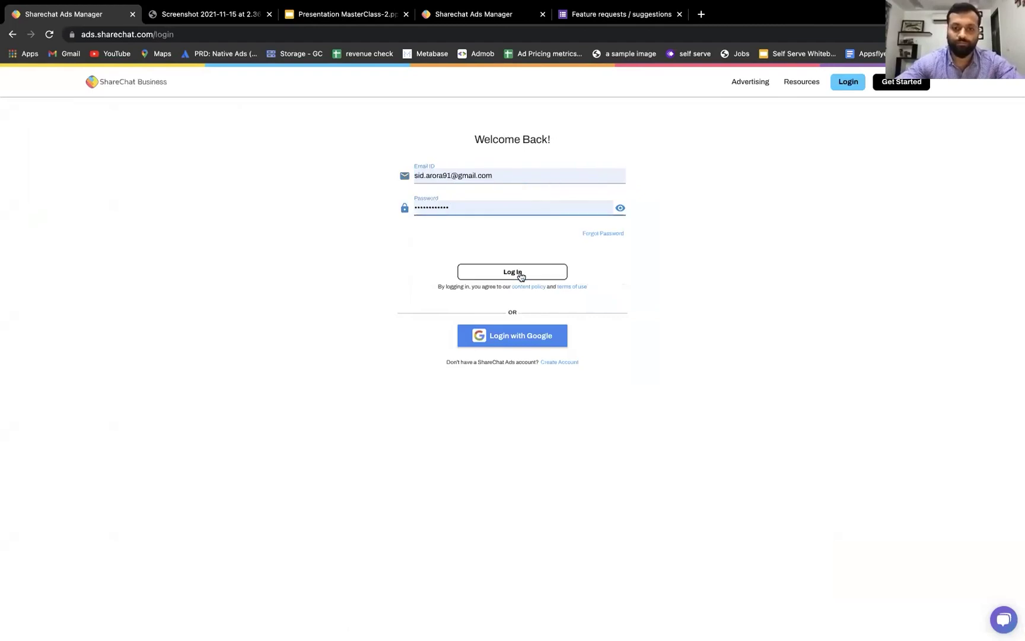
click(520, 273)
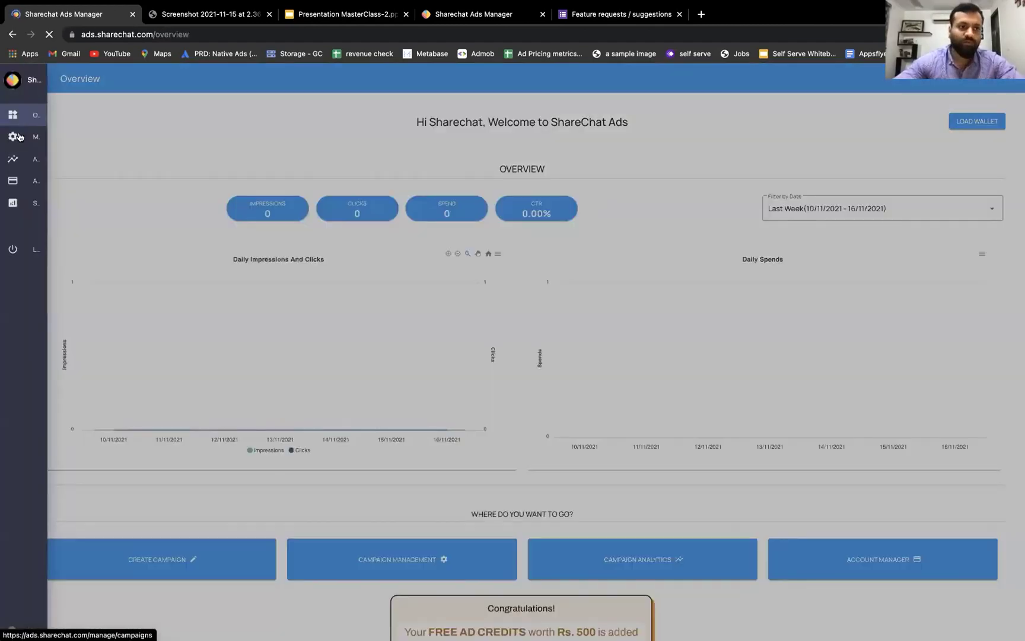
- Create a new campaign from Manage and select the Conversion goal
click(19, 137)
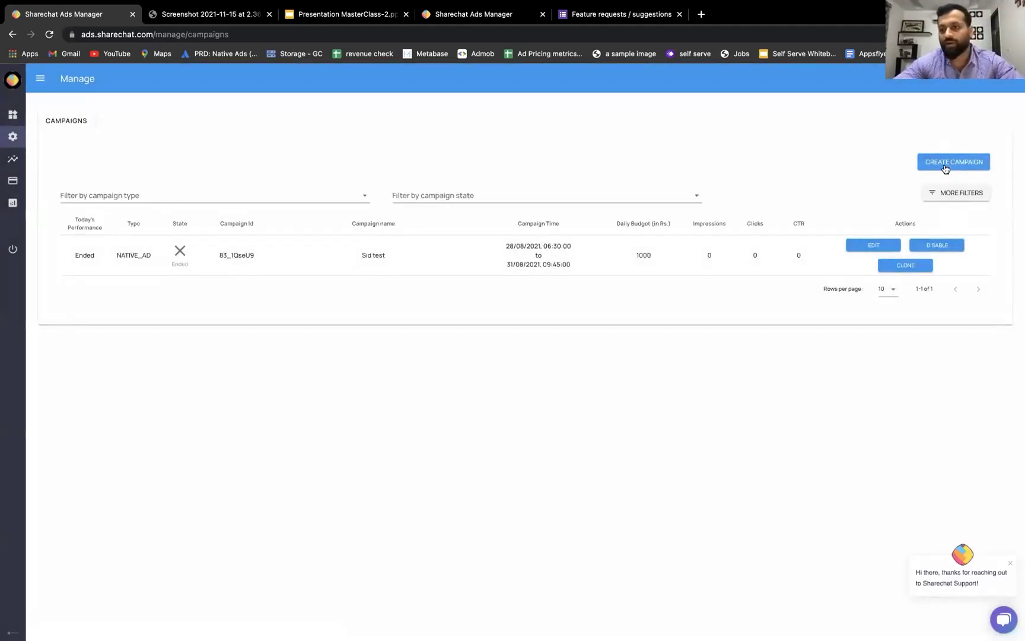
click(946, 169)
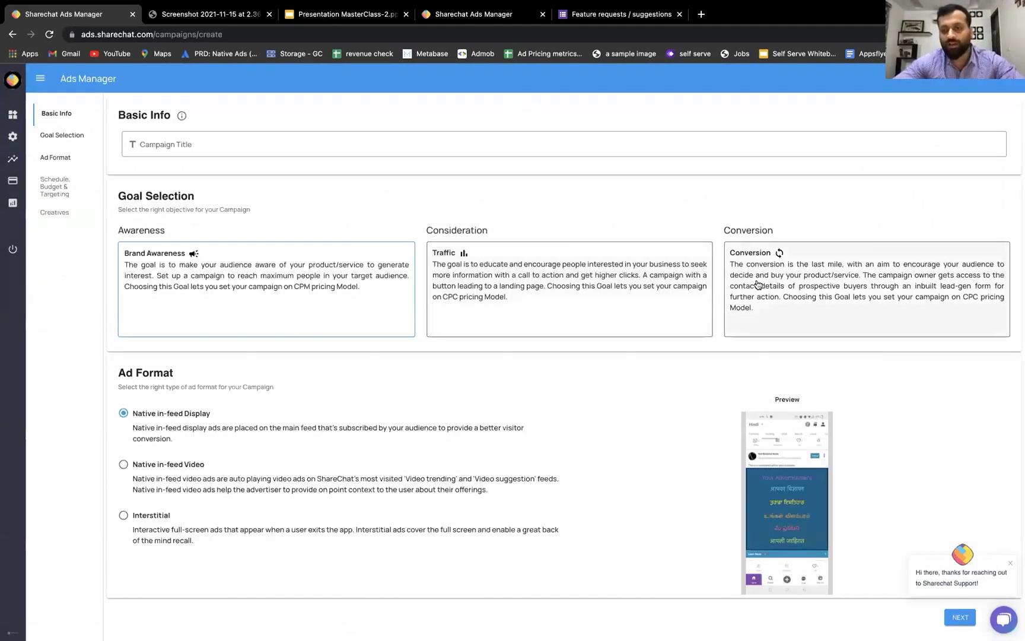
click(757, 284)
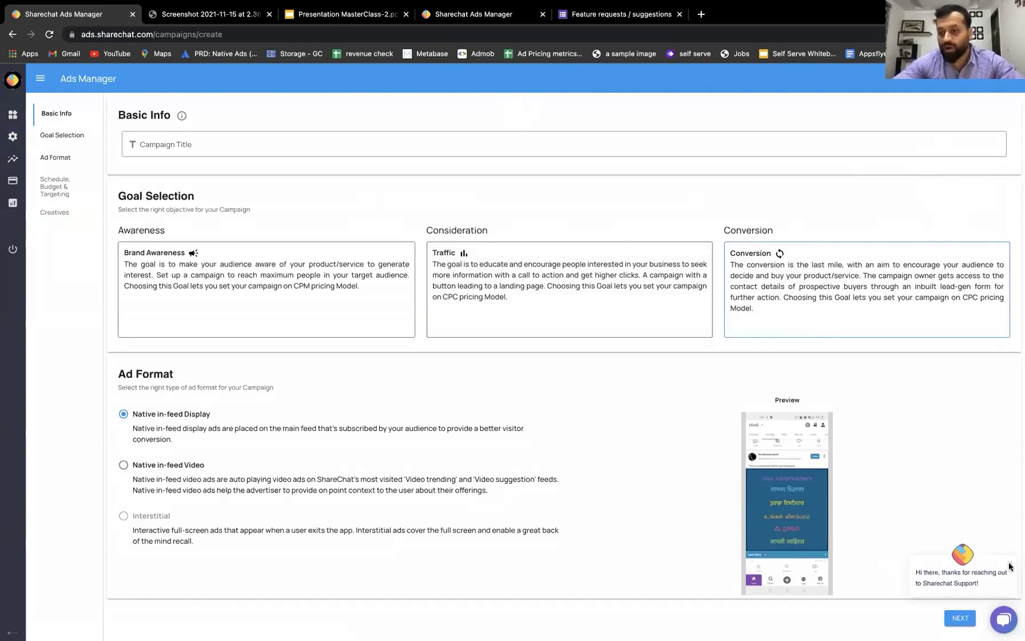
click(960, 617)
- Title the campaign 'unique campaign 1' and advance to Schedule, Budget & Targeting
click(350, 148)
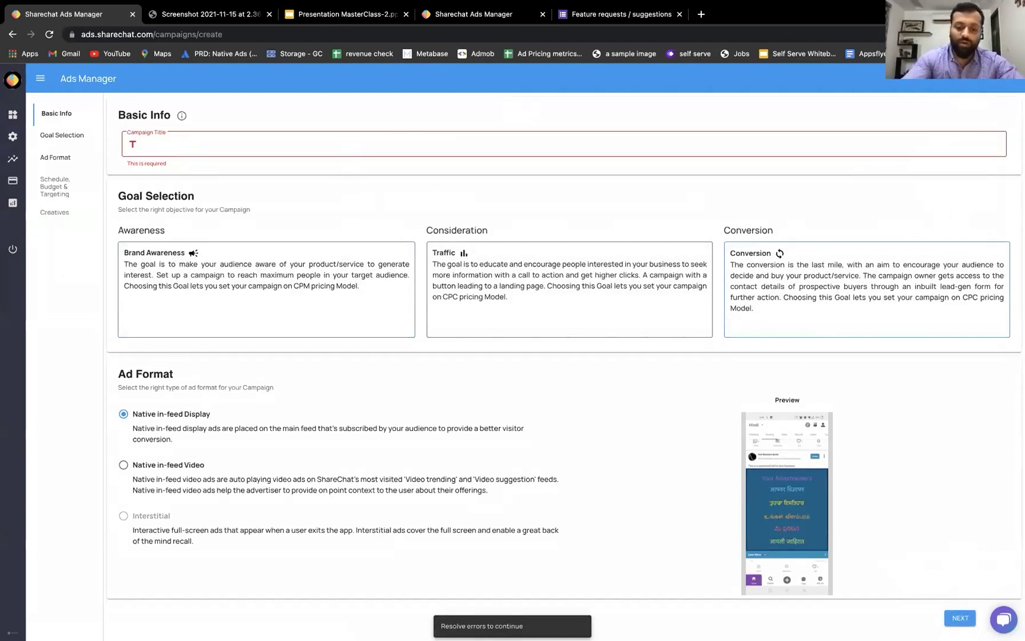
text(unique cam)
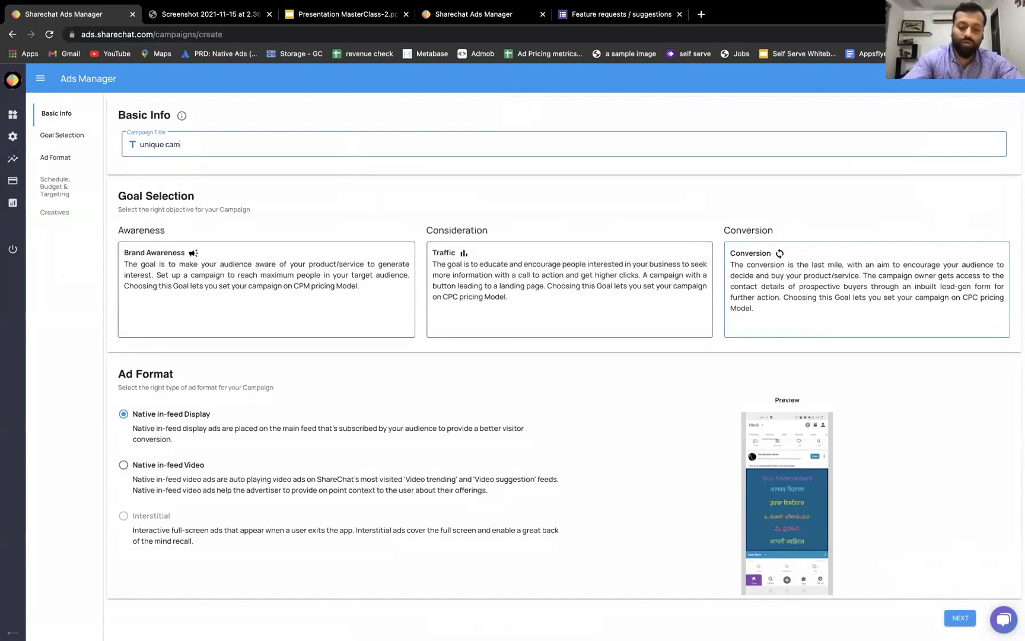
text(paign)
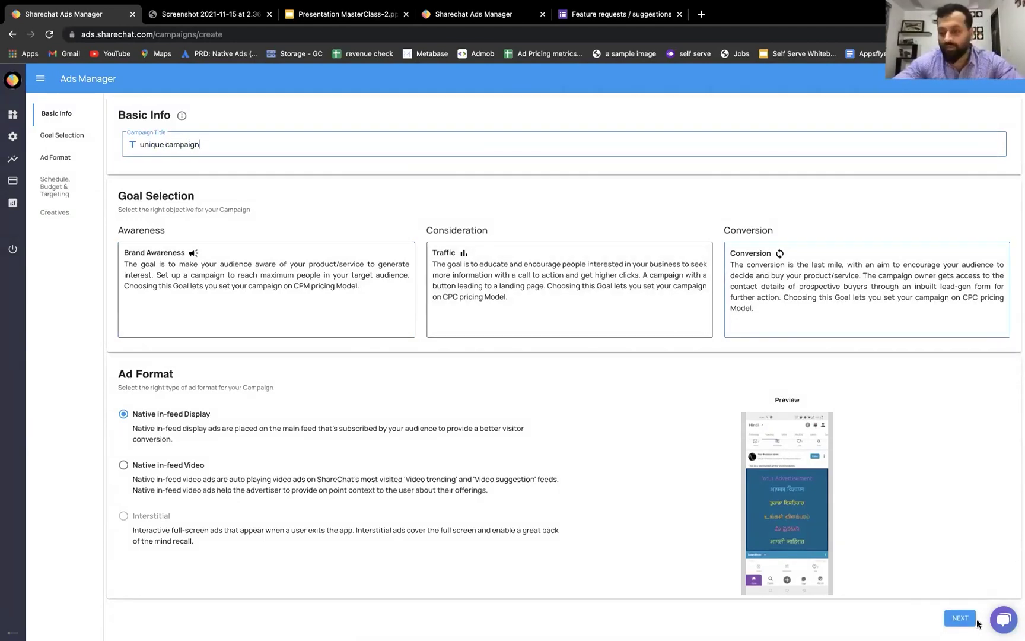
click(973, 620)
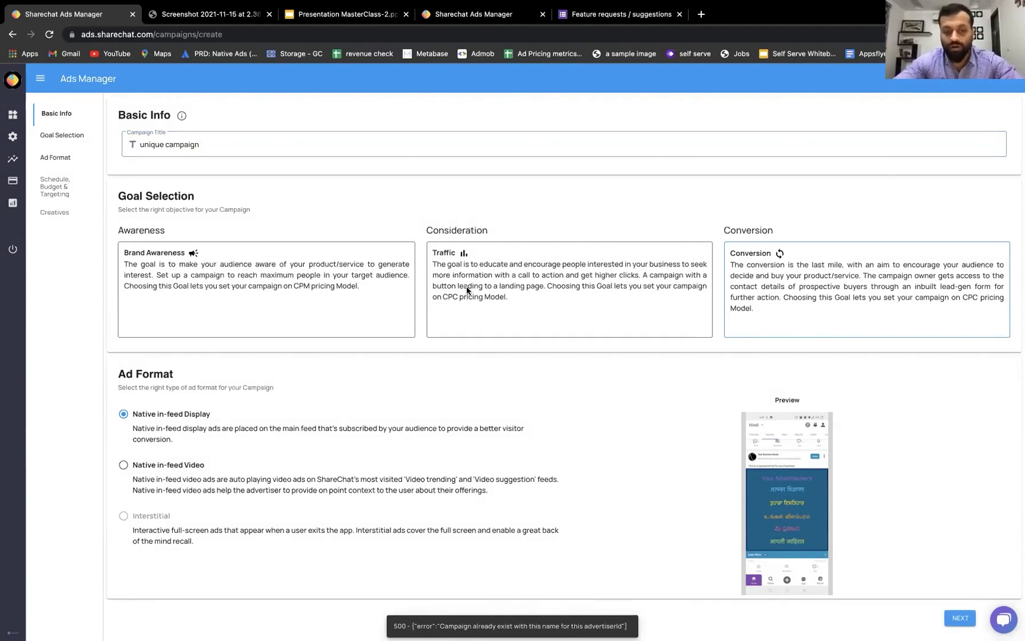
click(358, 145)
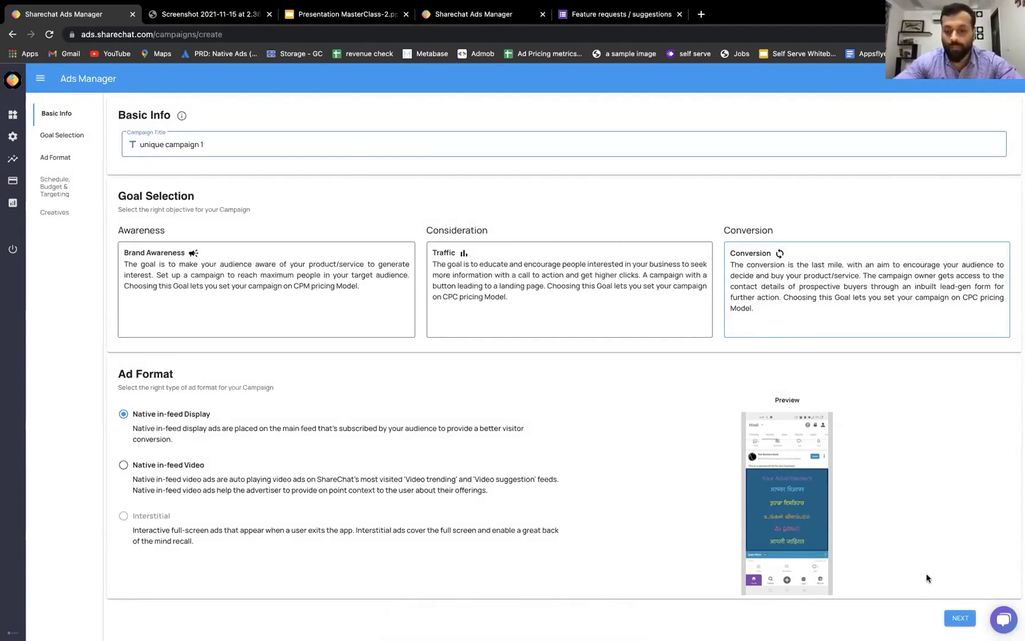
click(956, 617)
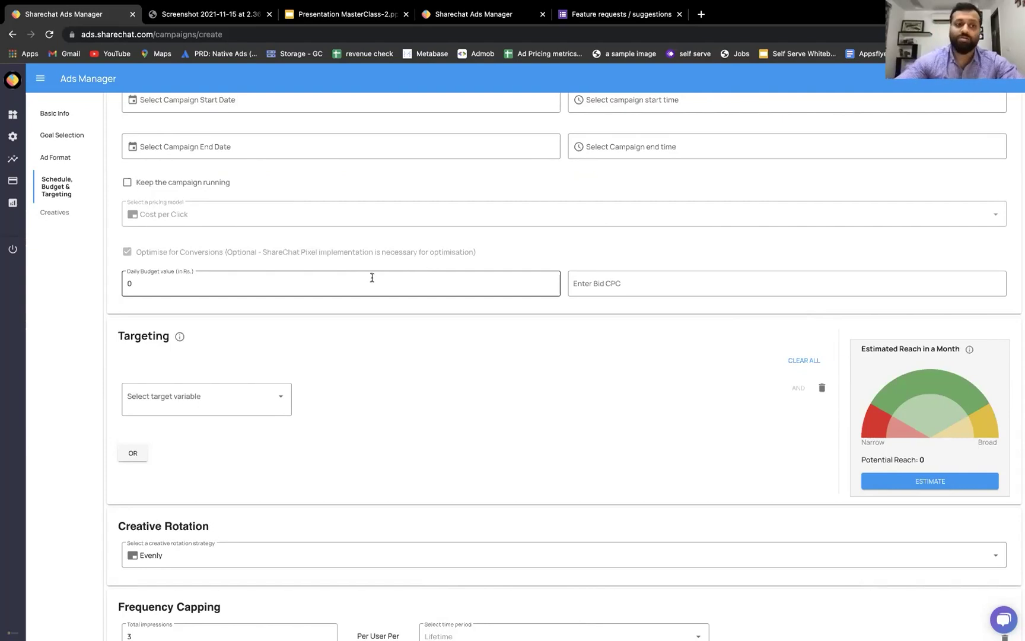
- Clear the default Daily Budget value so 1000 can be entered
scroll(413, 216, up, 1)
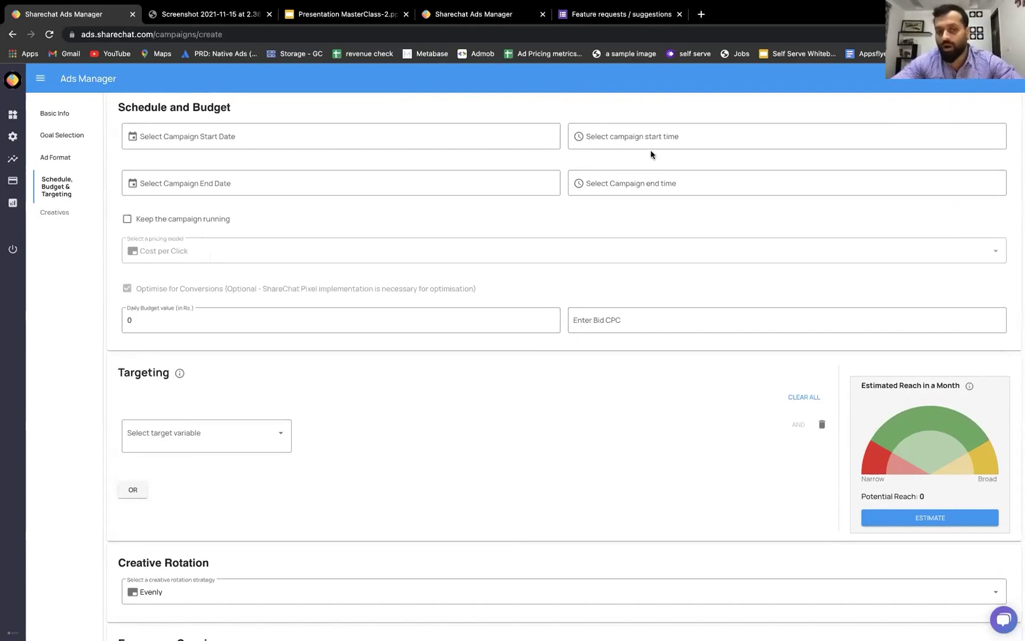
click(328, 320)
key(BackSpace)
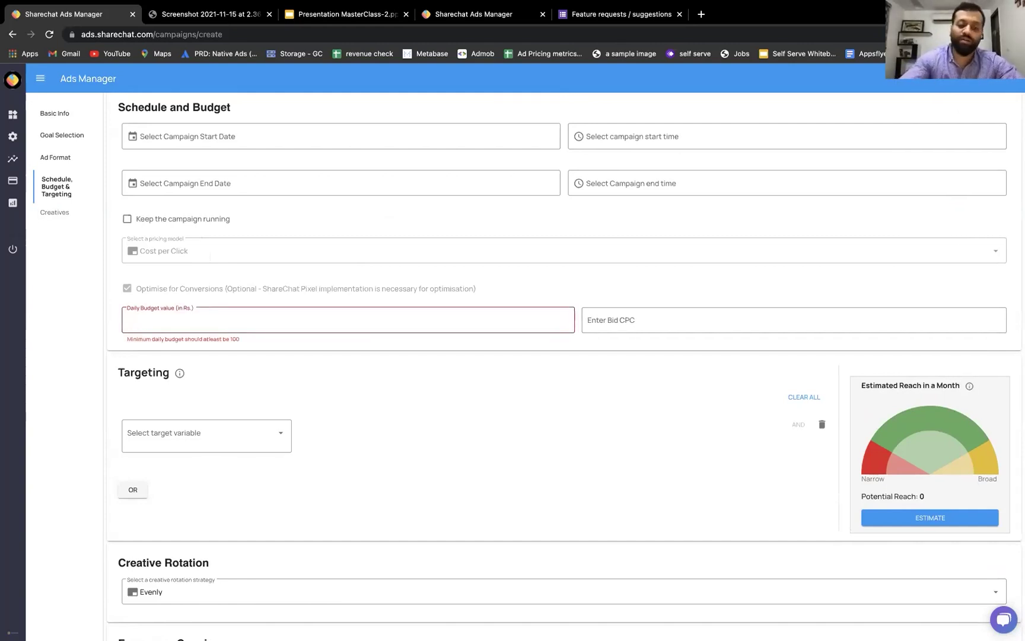
- Enter the 1000 daily budget and give the campaign a bid CPC of 2
text(1000)
click(605, 324)
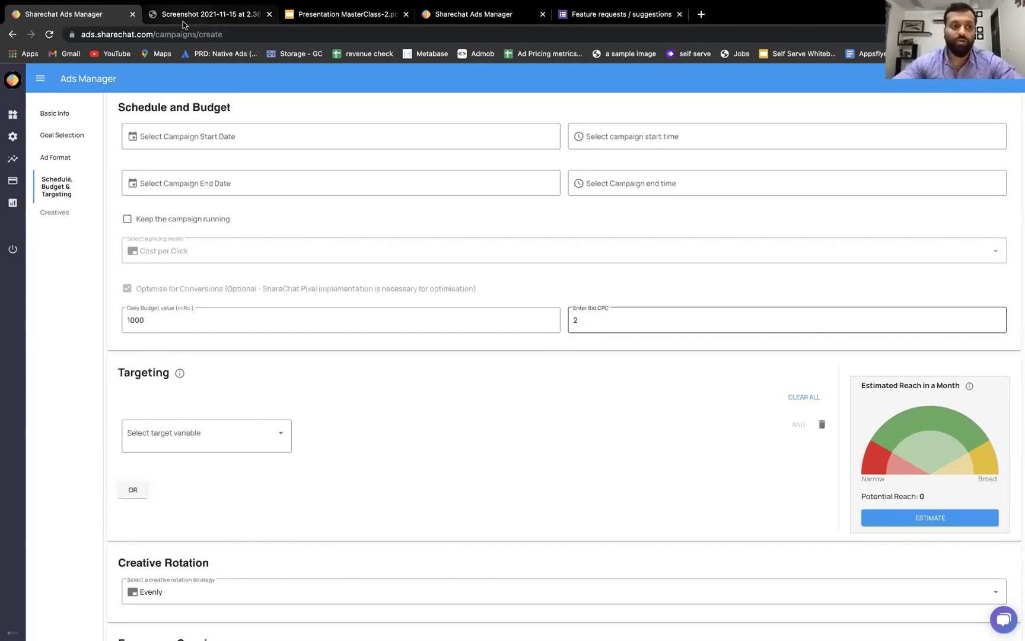
- Switch to the 'Screenshot 2021-11-15' tab listing Add to cart 210, Initiate checkout 77, Purchase 92
click(40, 78)
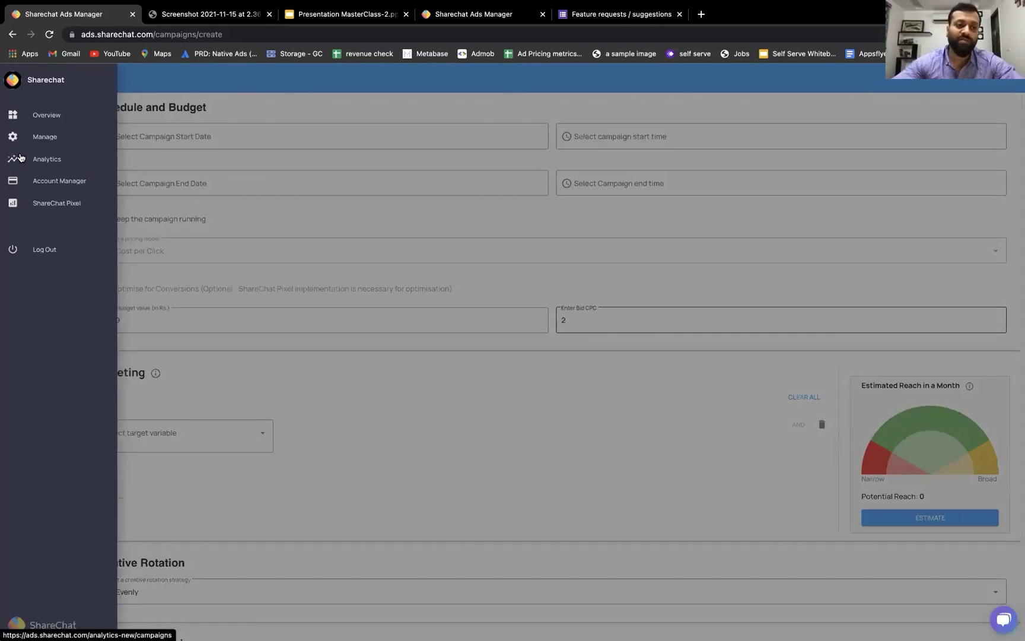
click(210, 13)
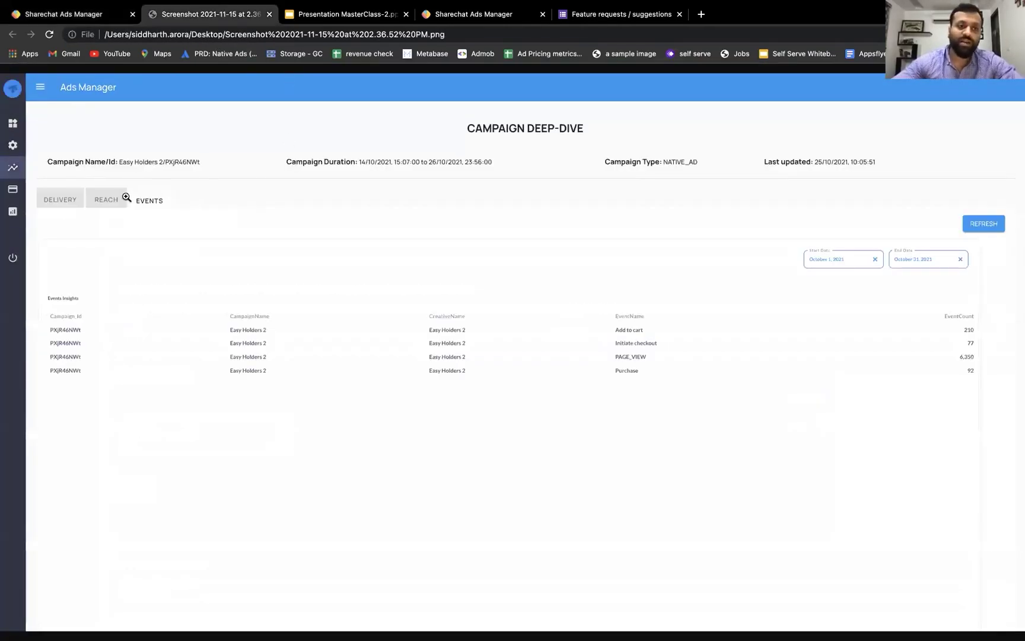